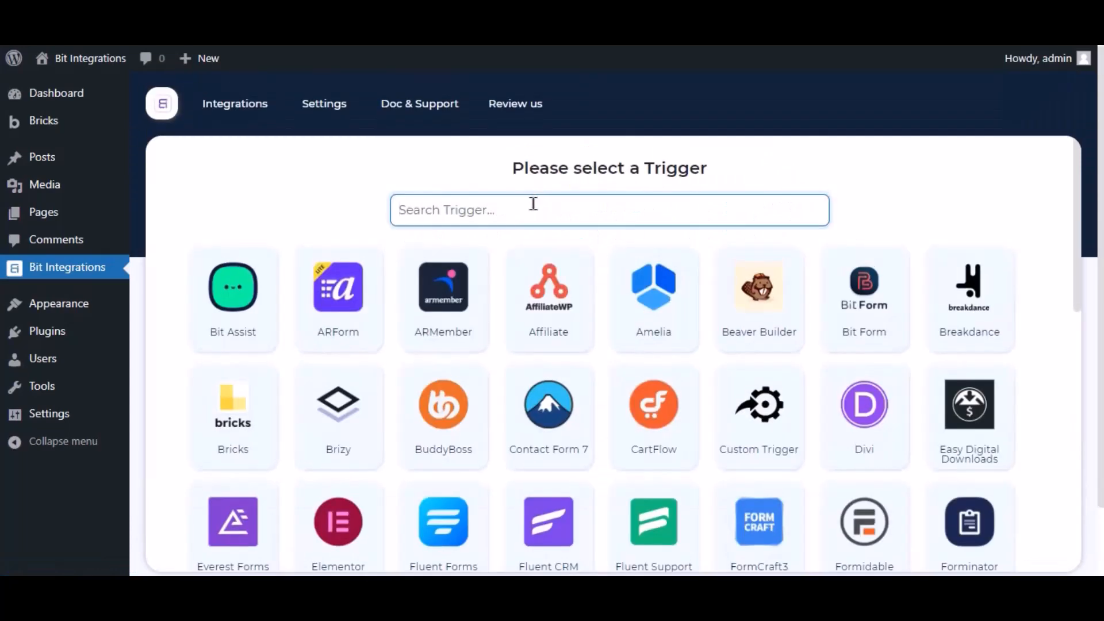
Search 'bricks', pick Bricks as the trigger, and show its list of forms.
text(bricks)
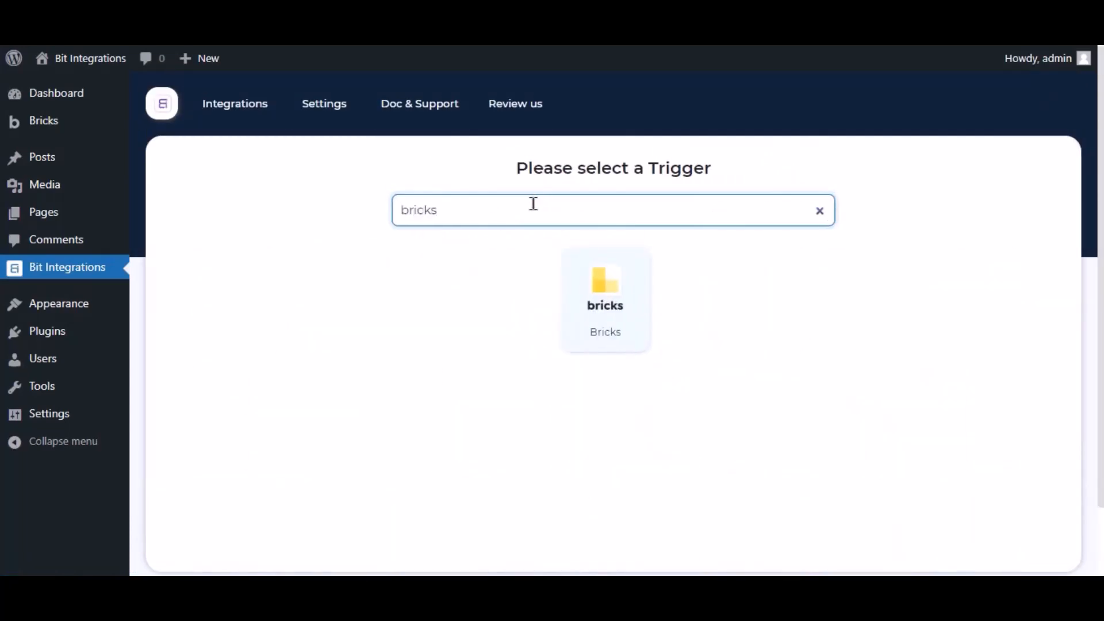
click(580, 279)
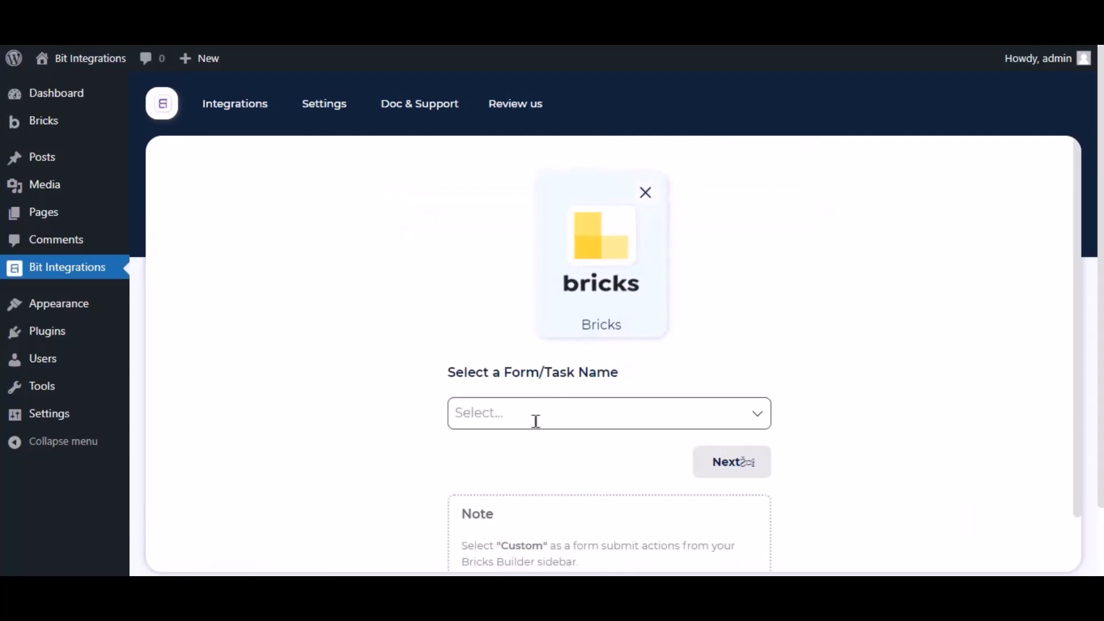
click(536, 423)
Set the Contact Form's after-submit action to Custom in Bricks Builder and save the page.
click(407, 394)
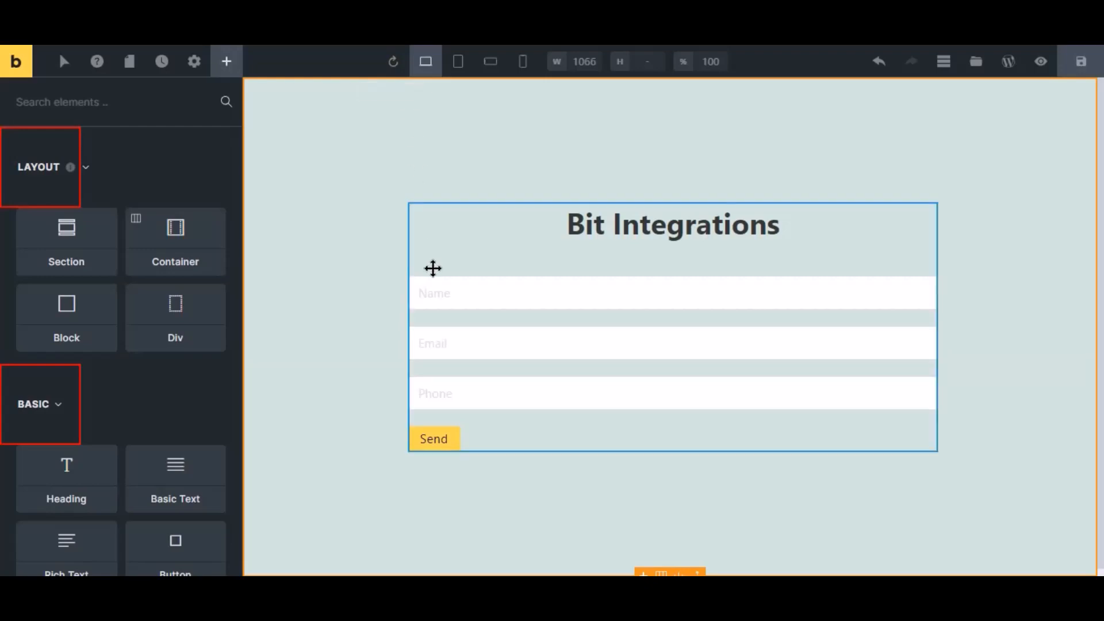
click(459, 330)
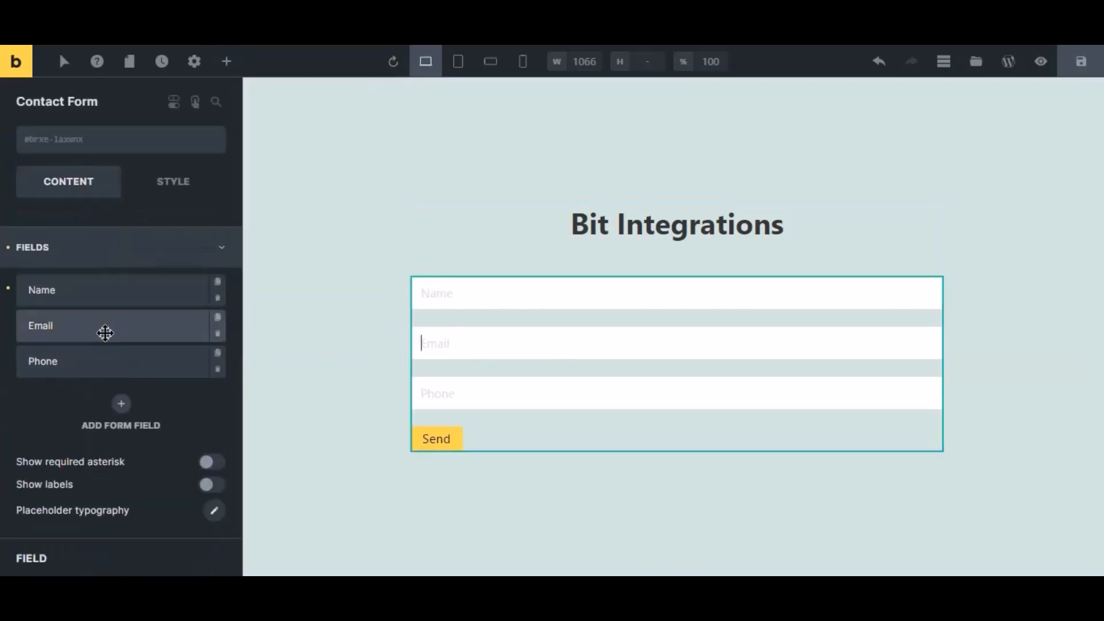
click(64, 262)
click(65, 332)
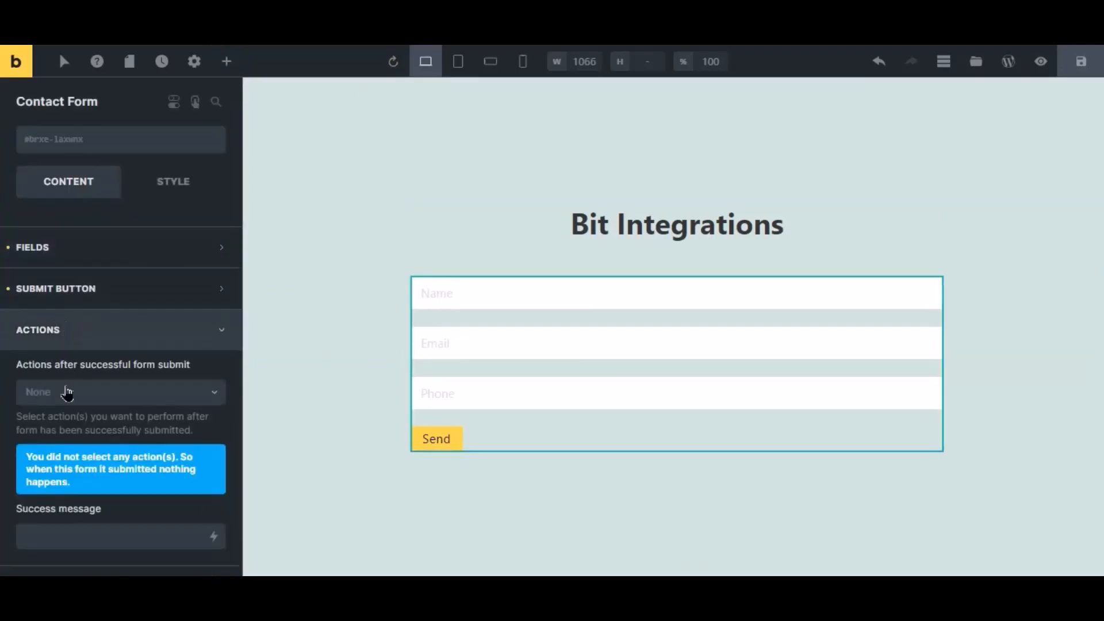
click(67, 393)
click(59, 419)
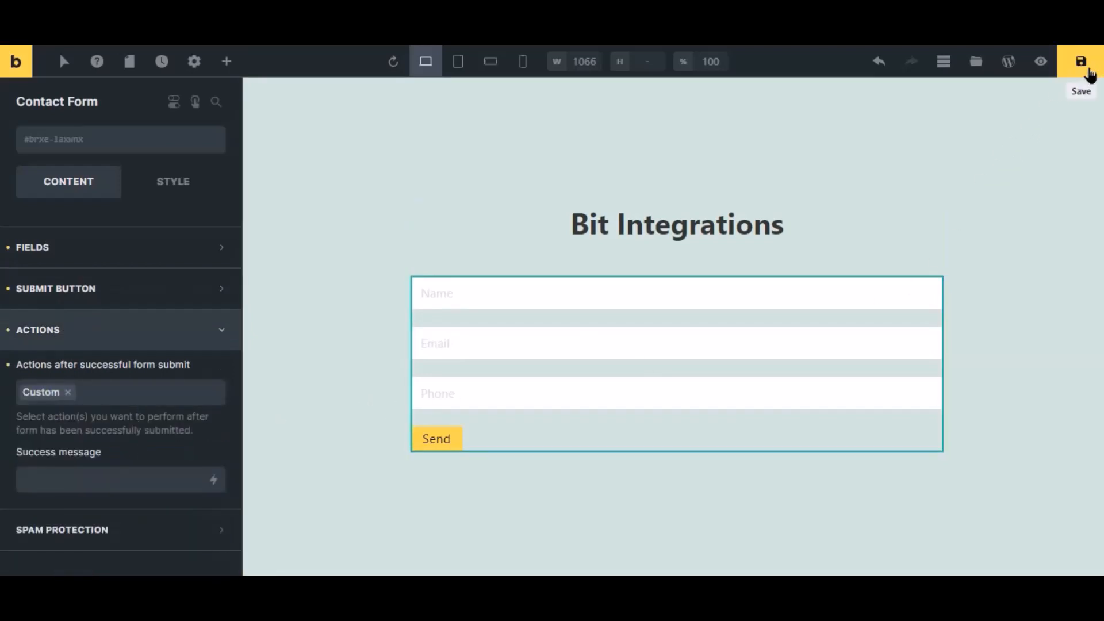
click(1080, 61)
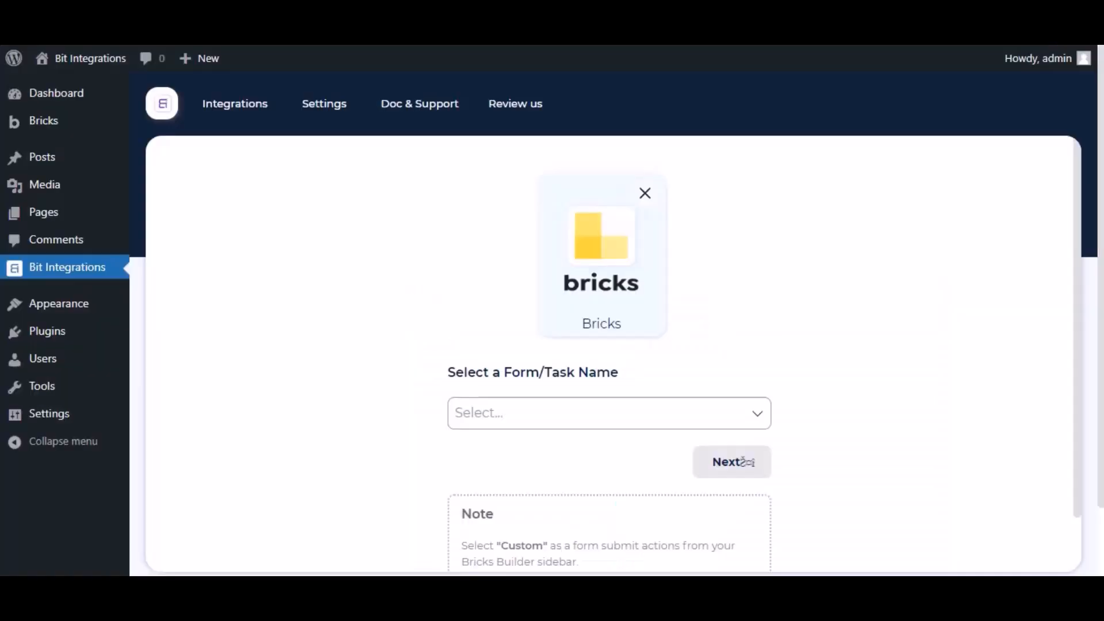
Select Contact Form as the Bricks trigger form and continue to the action step.
scroll(512, 337, down, 2)
click(512, 335)
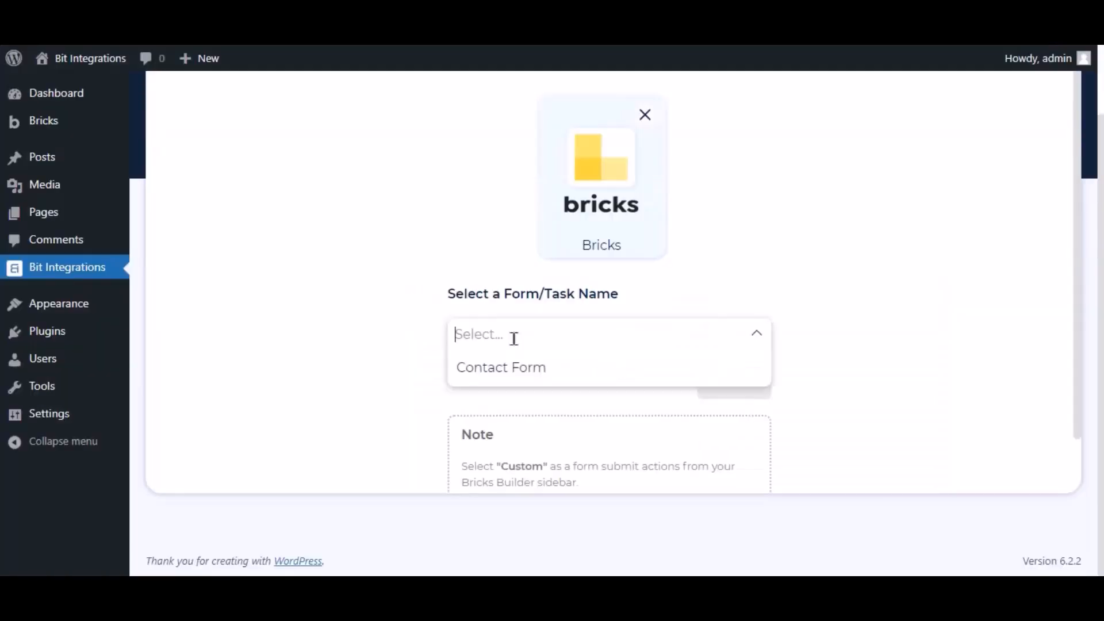
click(510, 370)
click(726, 395)
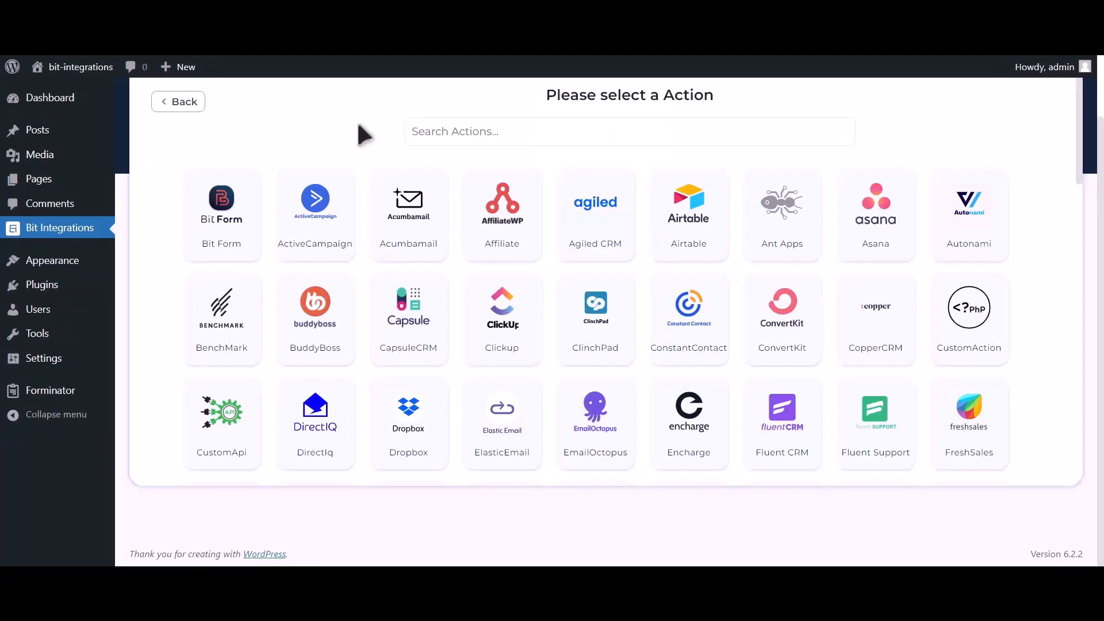
Choose Google Calendar as the action and follow the Google API Console link.
click(458, 134)
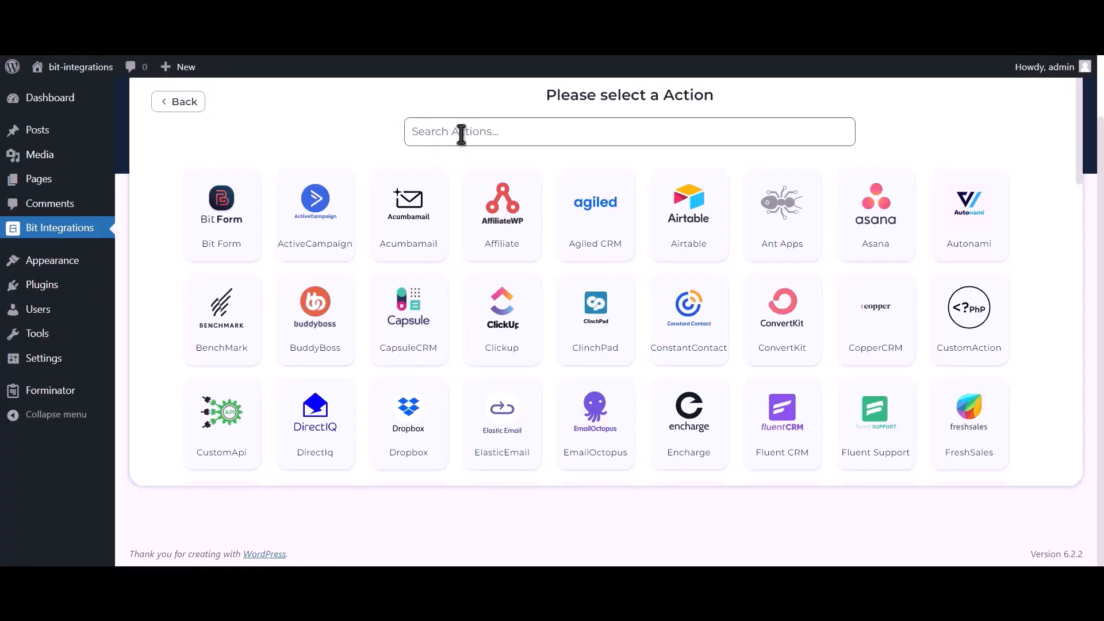
text(go)
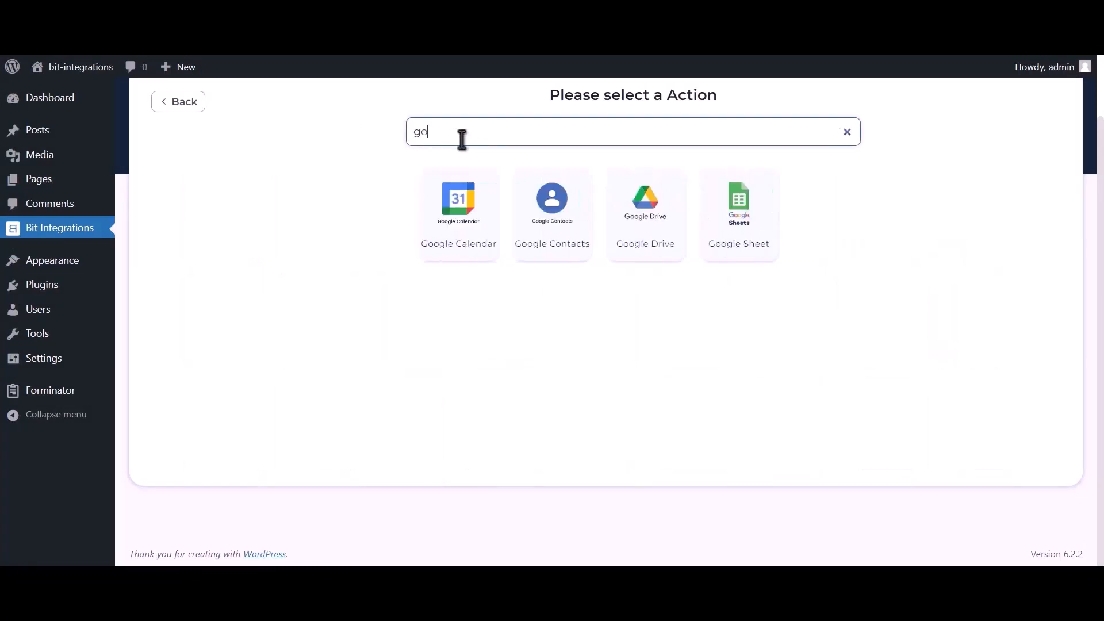
text(ogle calendar)
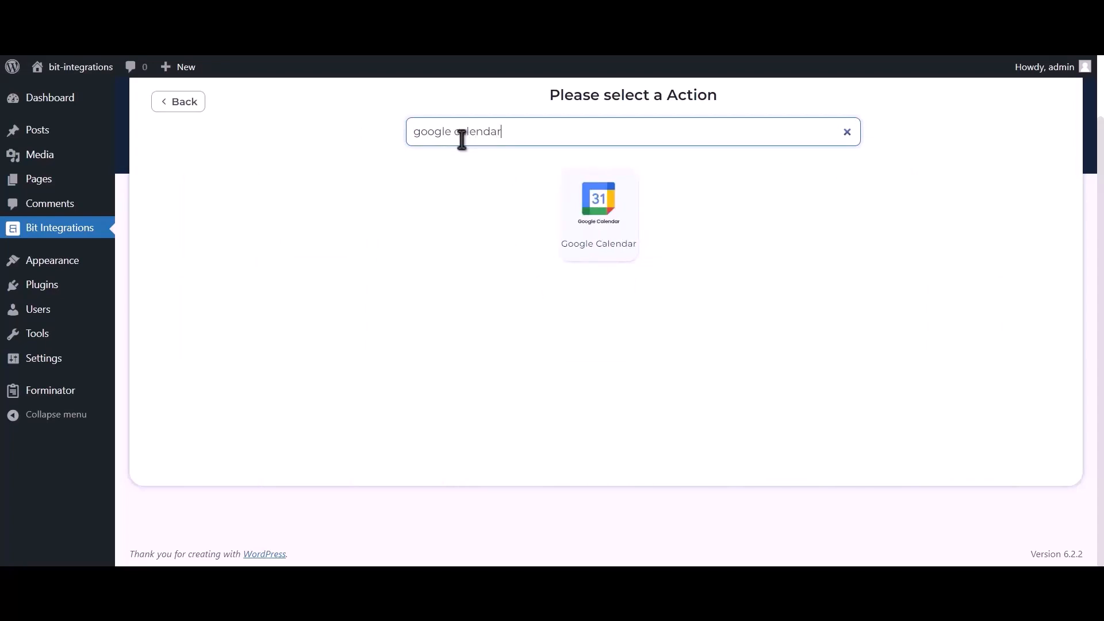
click(615, 240)
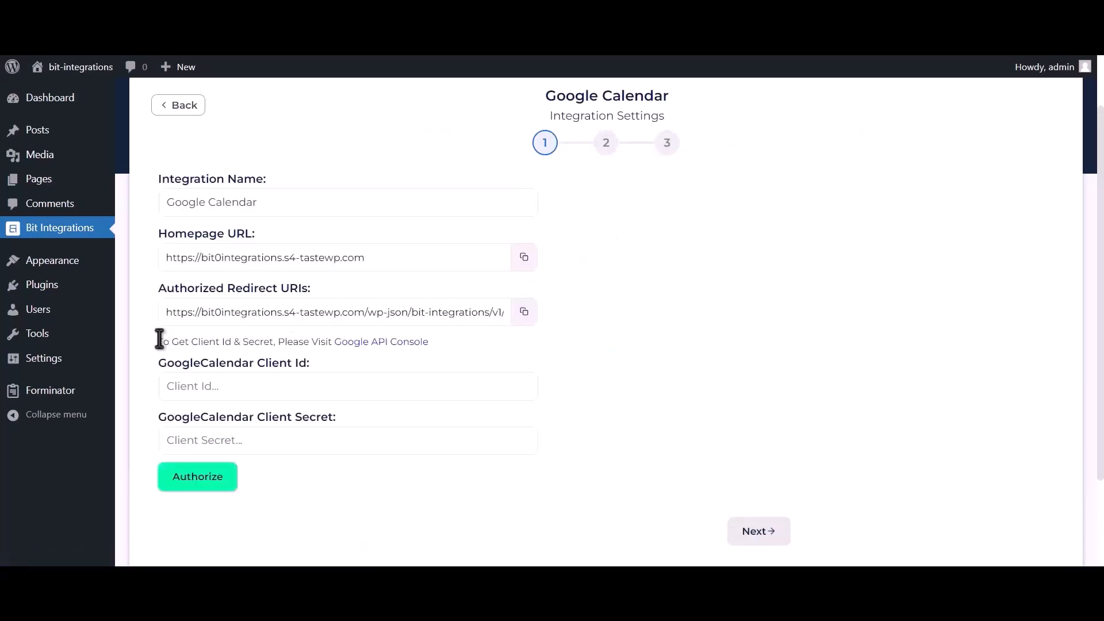
drag(157, 341, 328, 342)
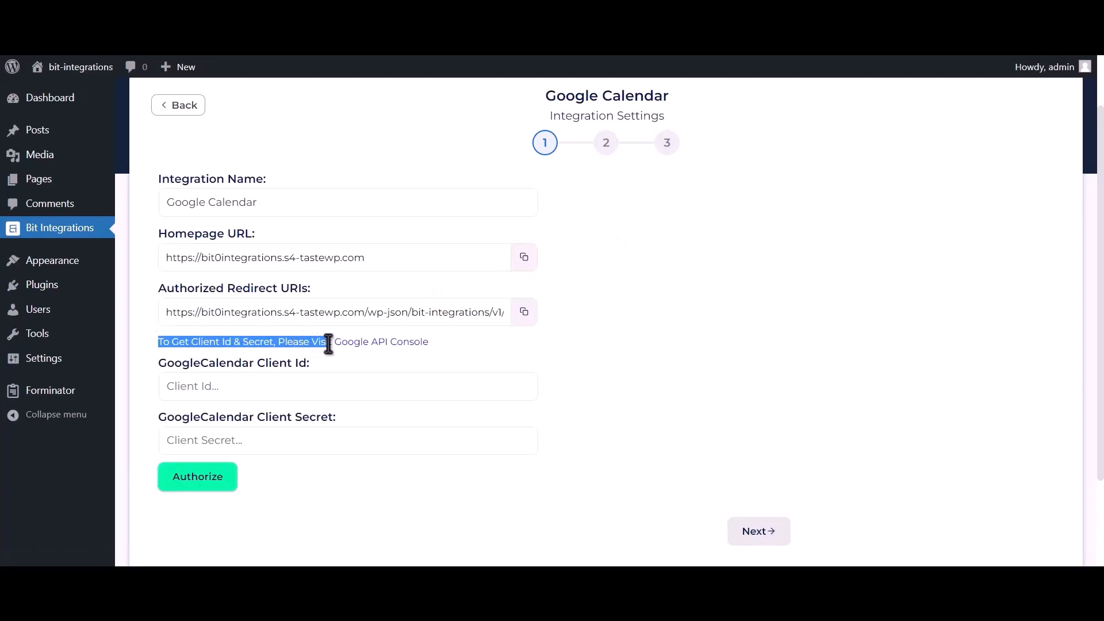
click(372, 343)
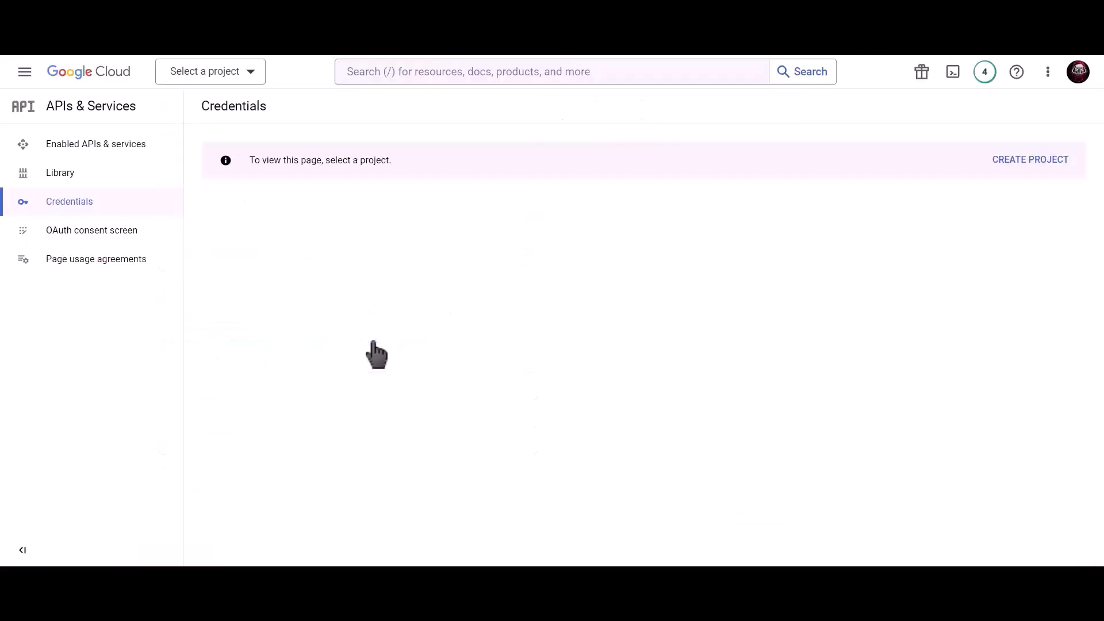
Create a Google Cloud project named 'Bit Integrations' and begin its OAuth consent screen setup.
click(1020, 161)
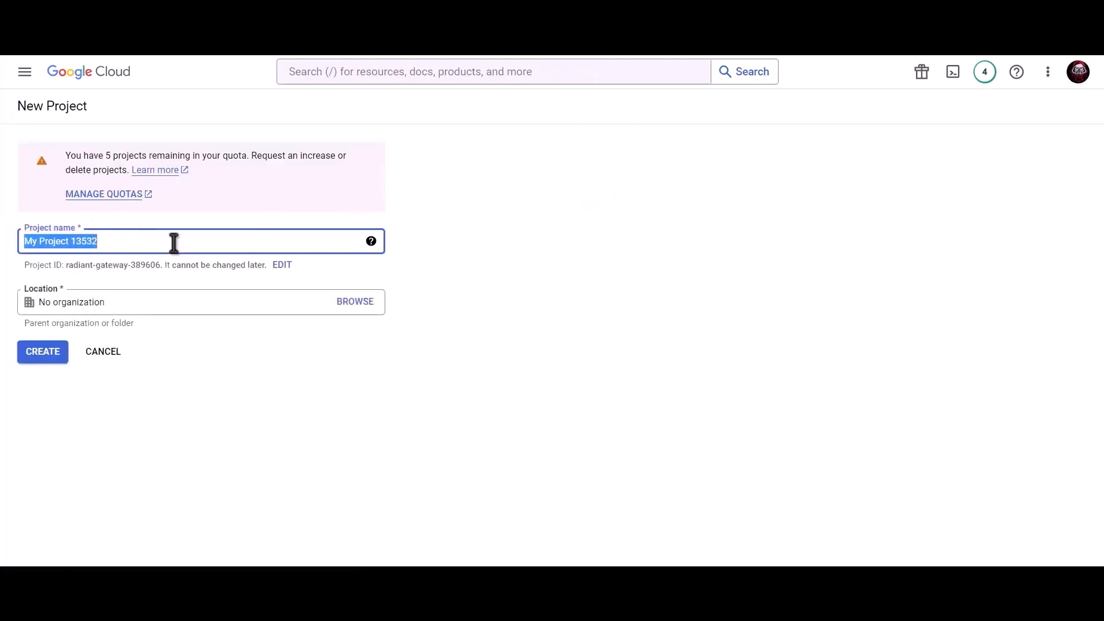
text(Bit )
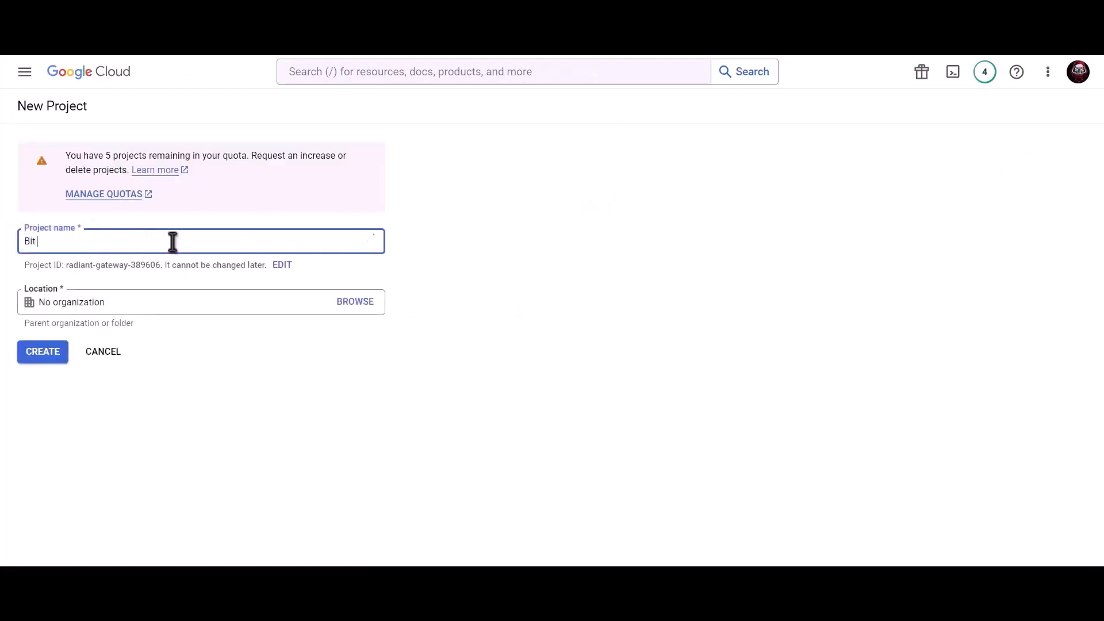
text(Integrations)
click(50, 358)
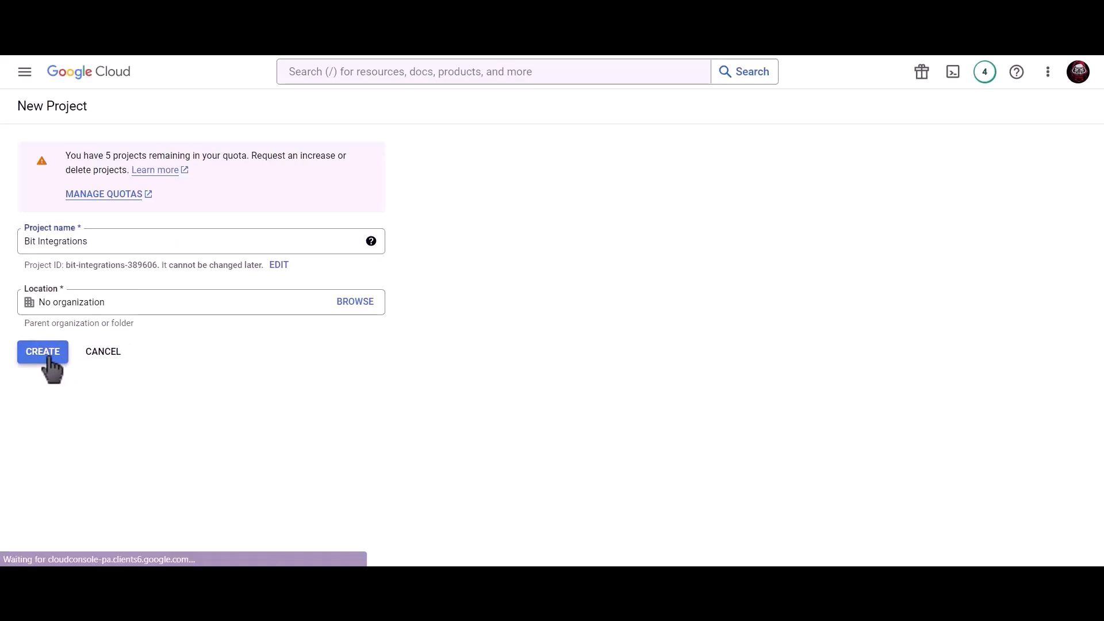
click(956, 186)
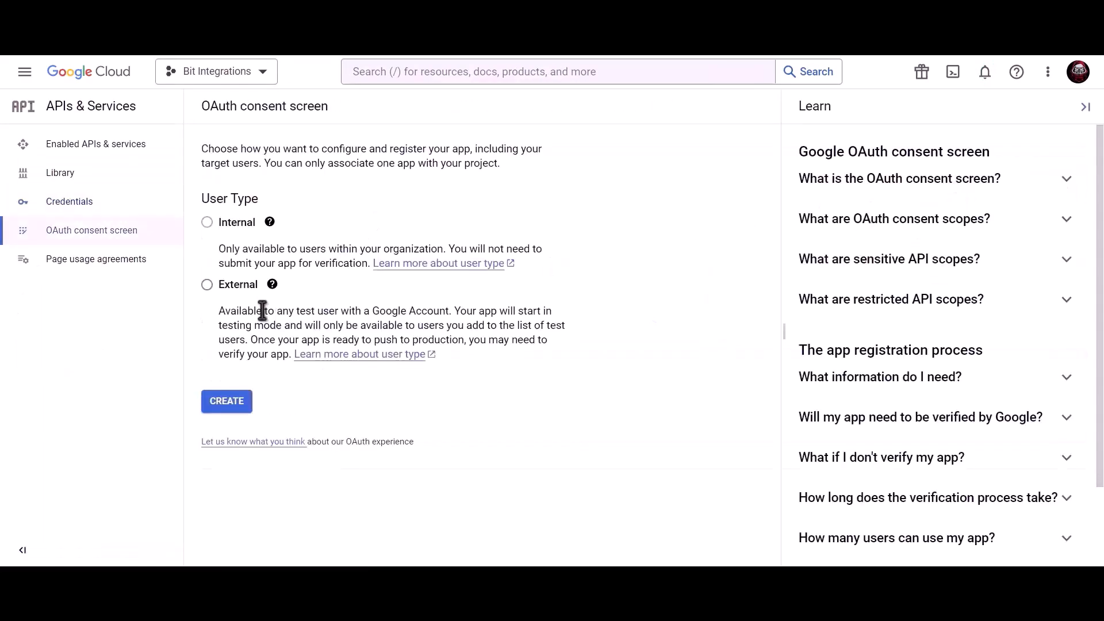
Register an External consent screen with app name 'Bit', the account's support e-mail and developer contact e-mail.
click(207, 285)
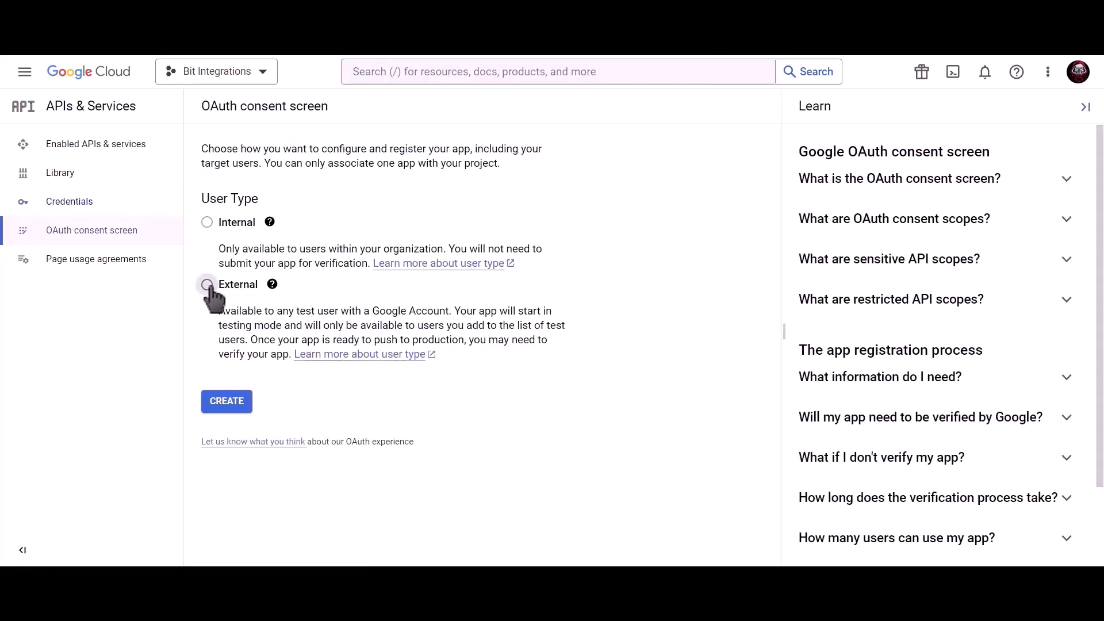
click(233, 410)
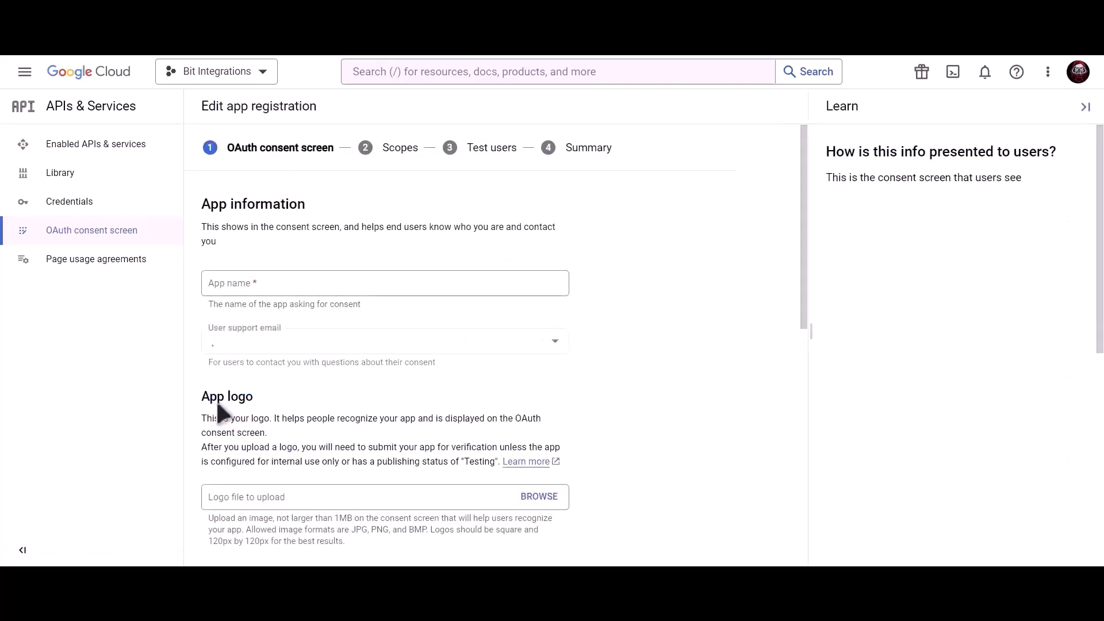
click(301, 285)
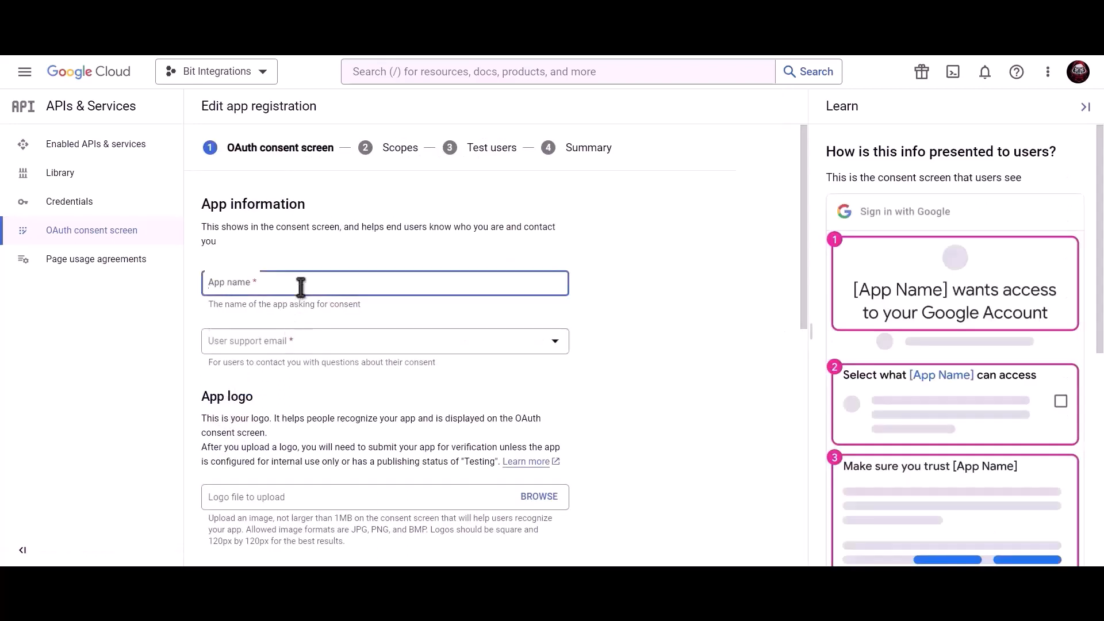
text(Bit Integrations)
click(299, 345)
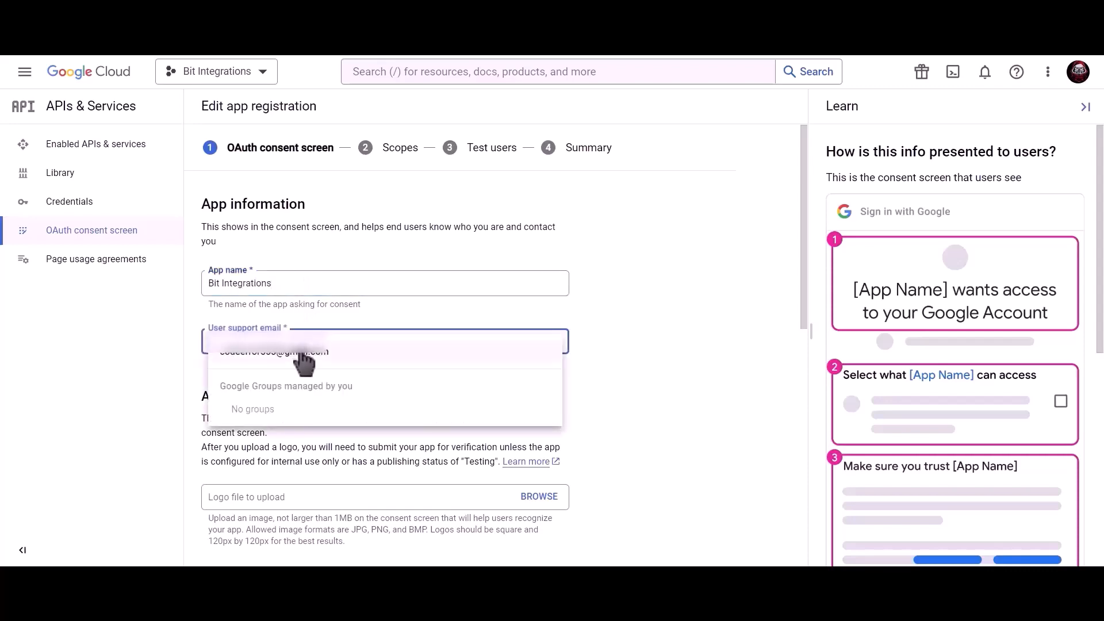
click(303, 354)
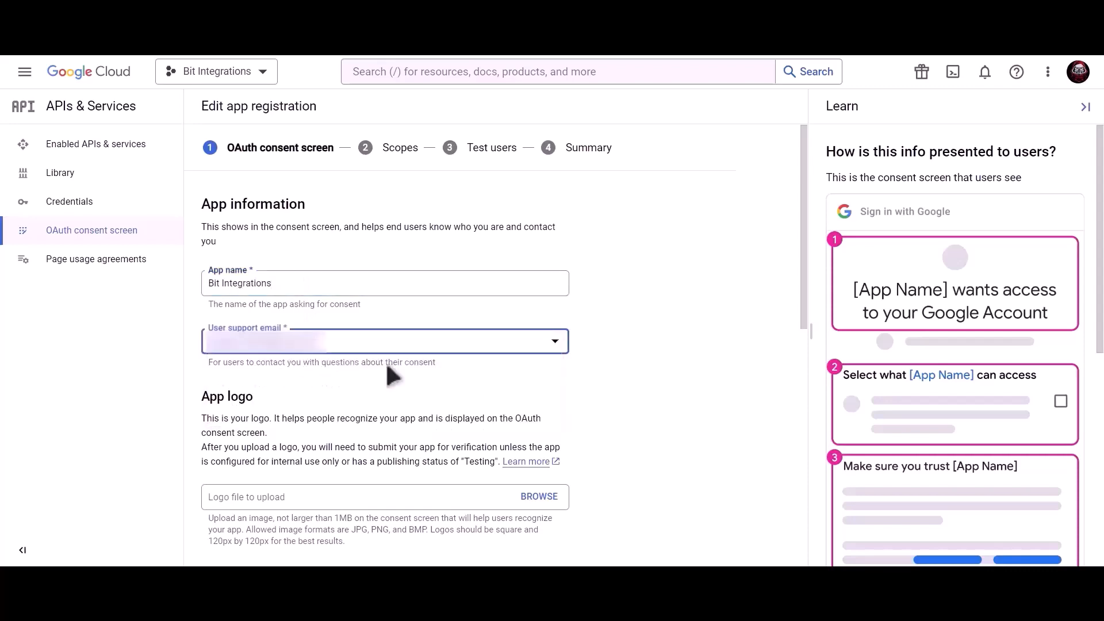
scroll(386, 368, down, 10)
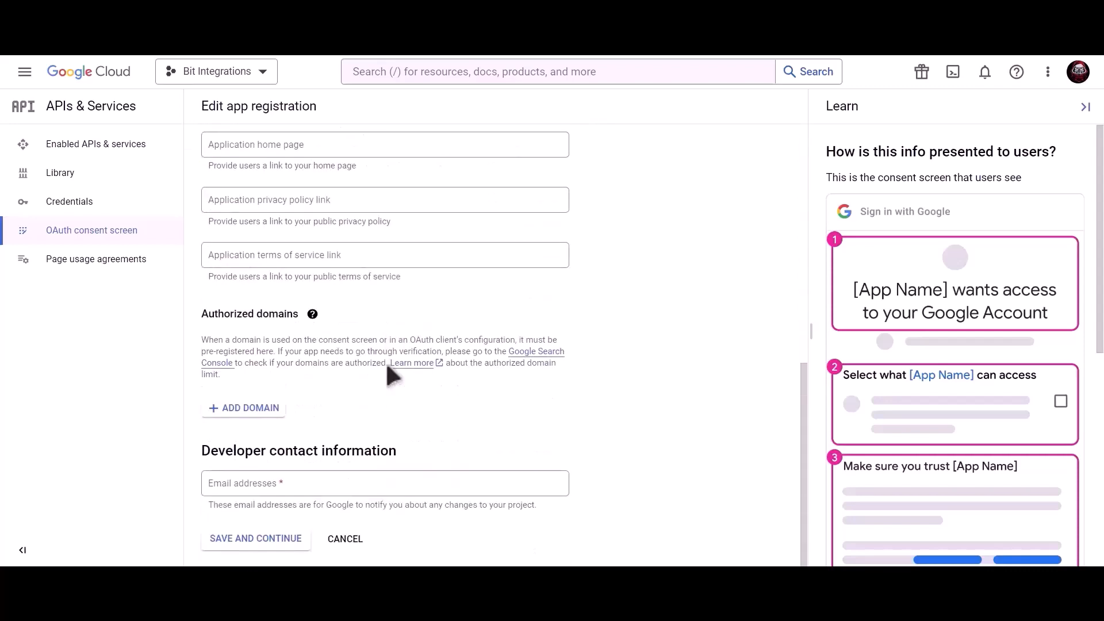
click(315, 476)
key(ctrl+v)
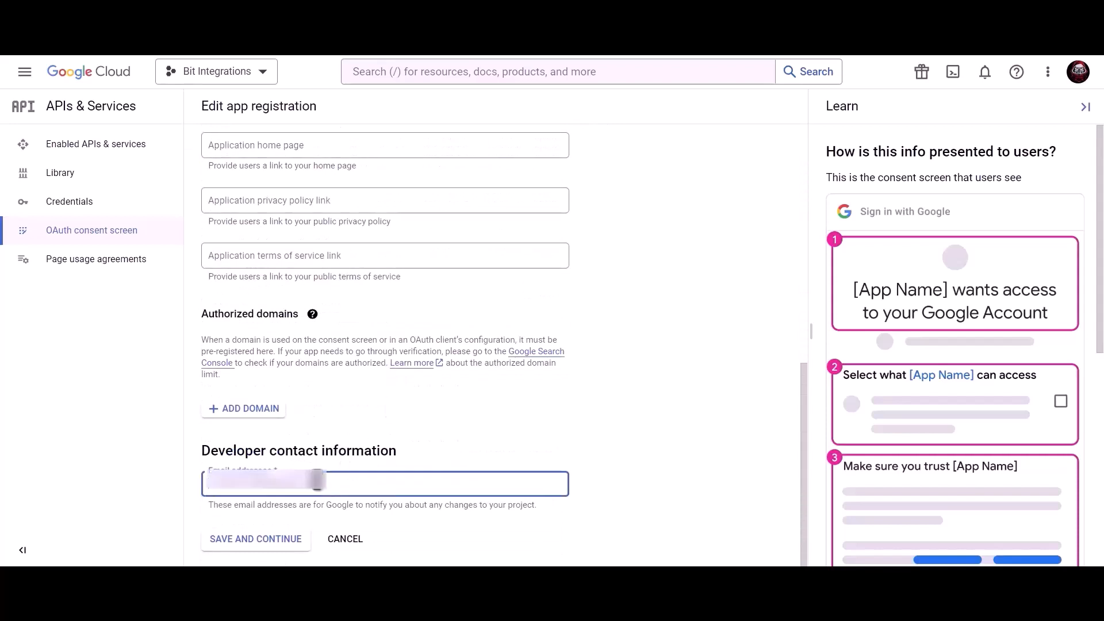
click(267, 545)
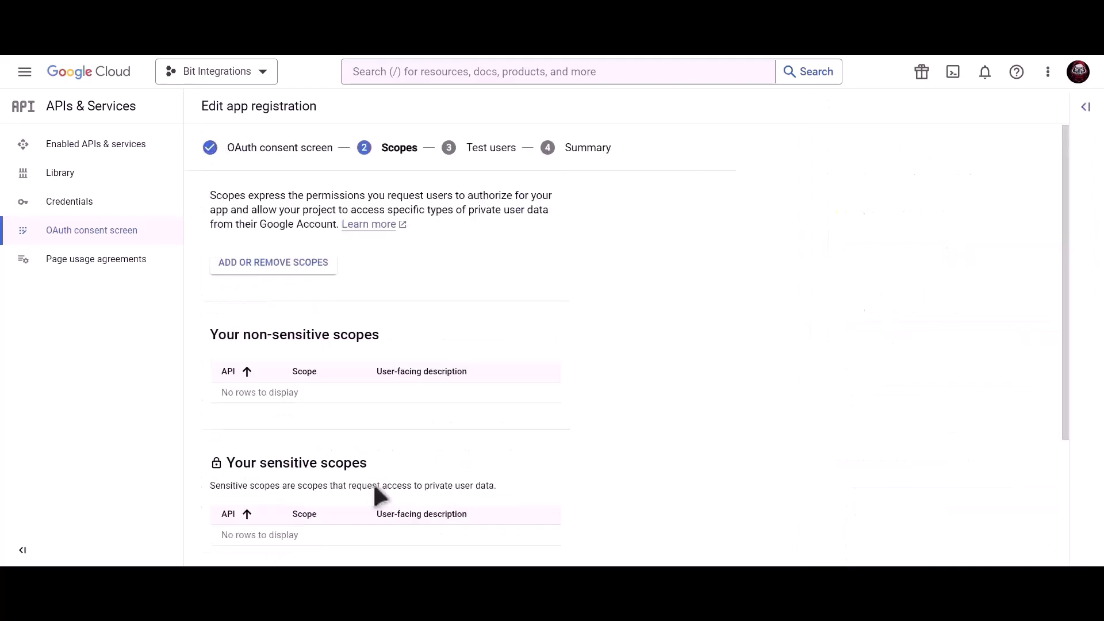
Finish the scopes and test users steps, then publish the app to production.
scroll(374, 483, down, 3)
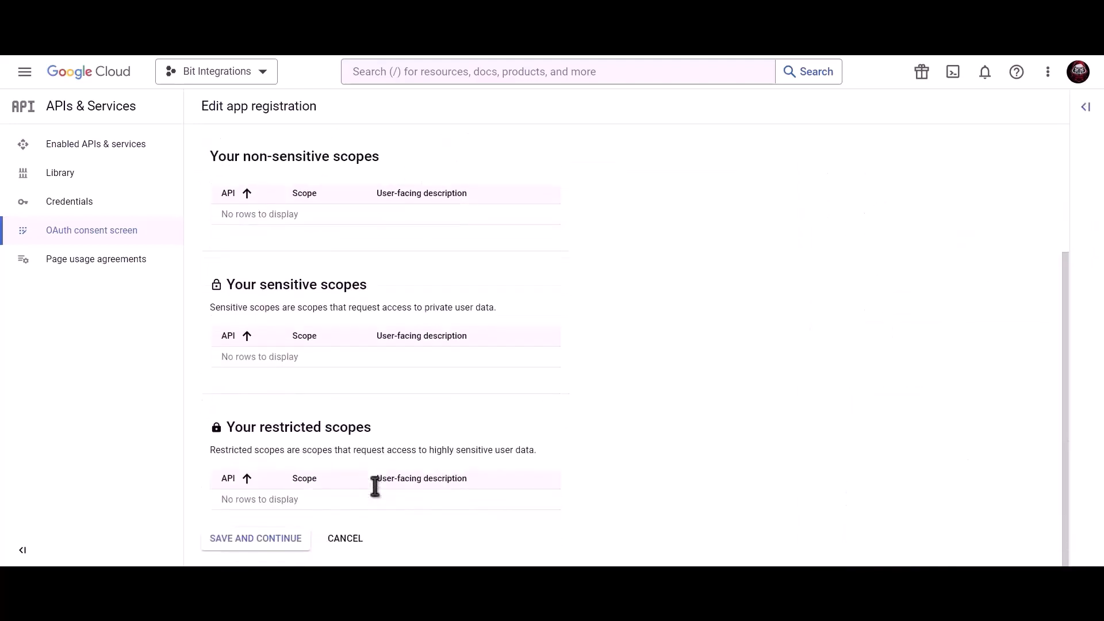
click(257, 541)
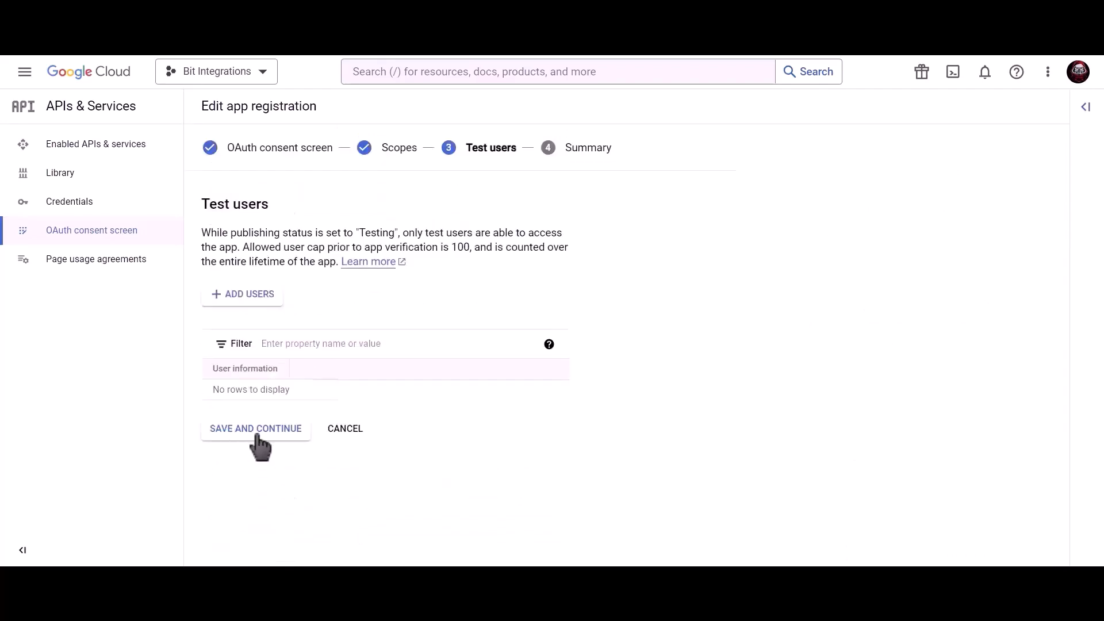
click(284, 436)
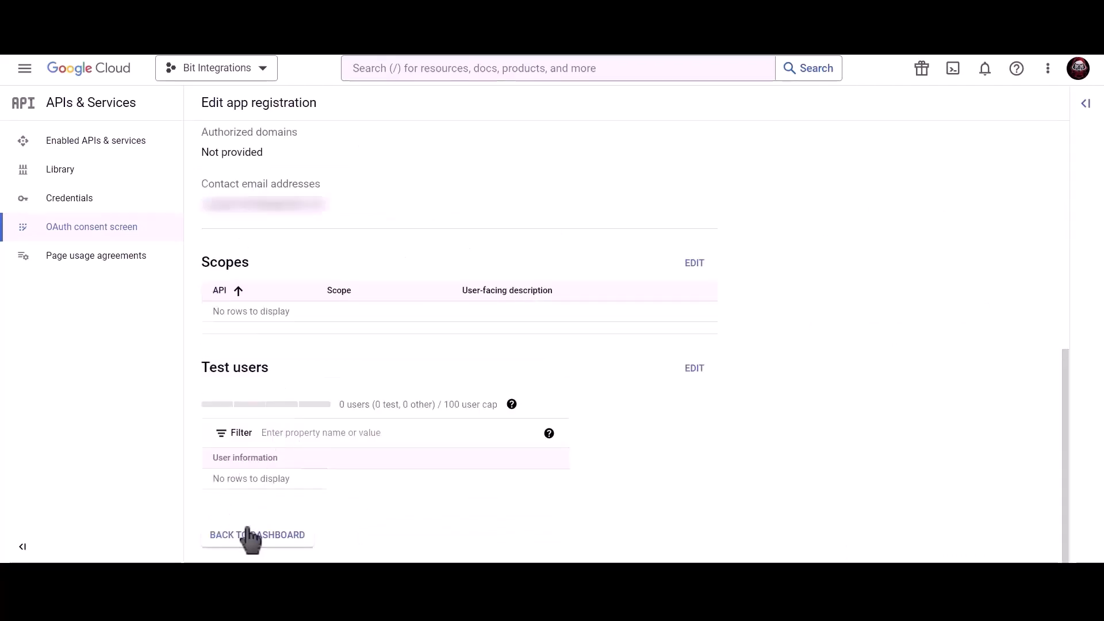
click(271, 537)
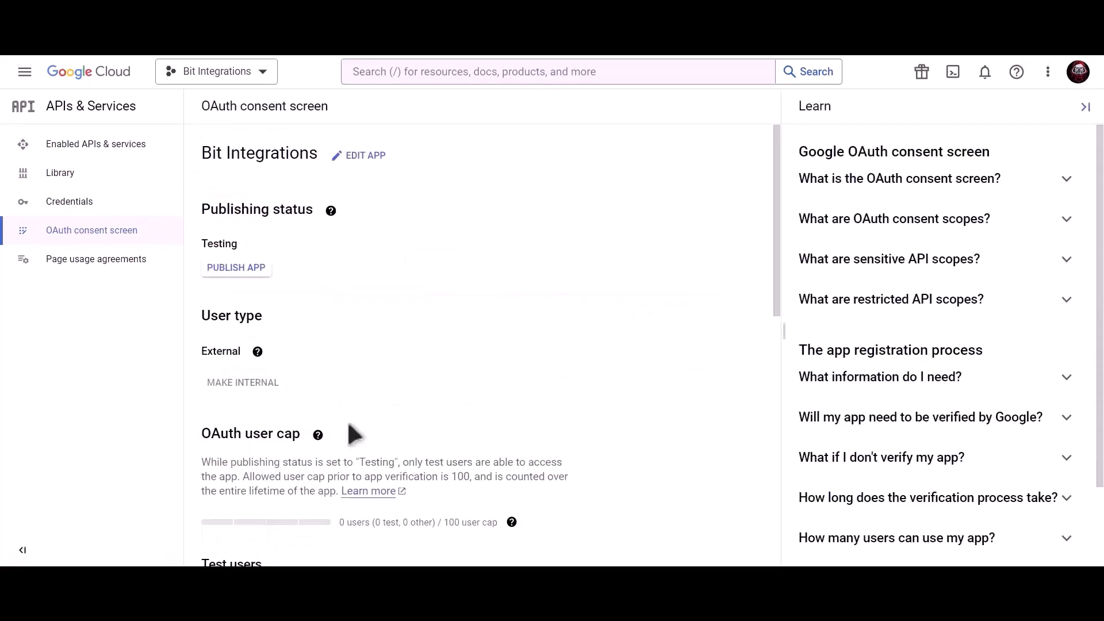
click(250, 270)
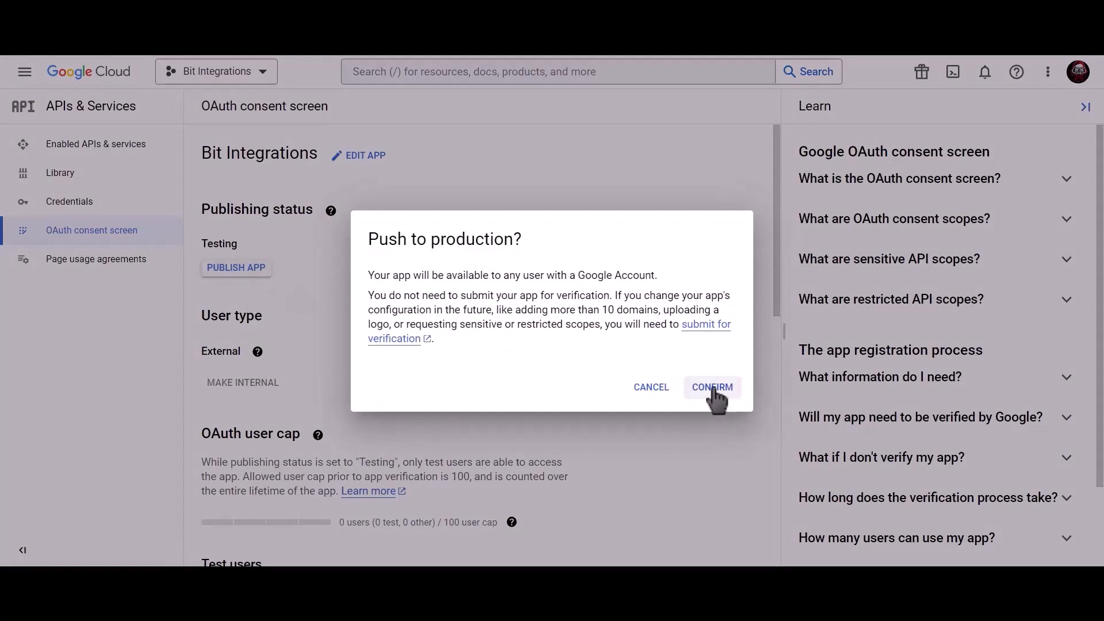
click(712, 388)
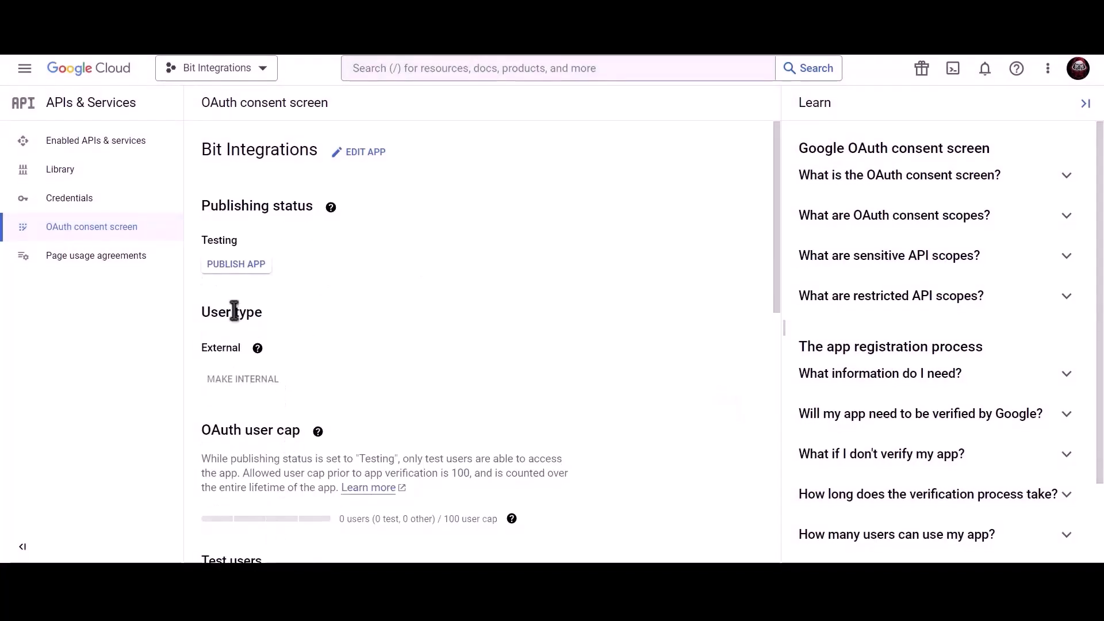
click(145, 206)
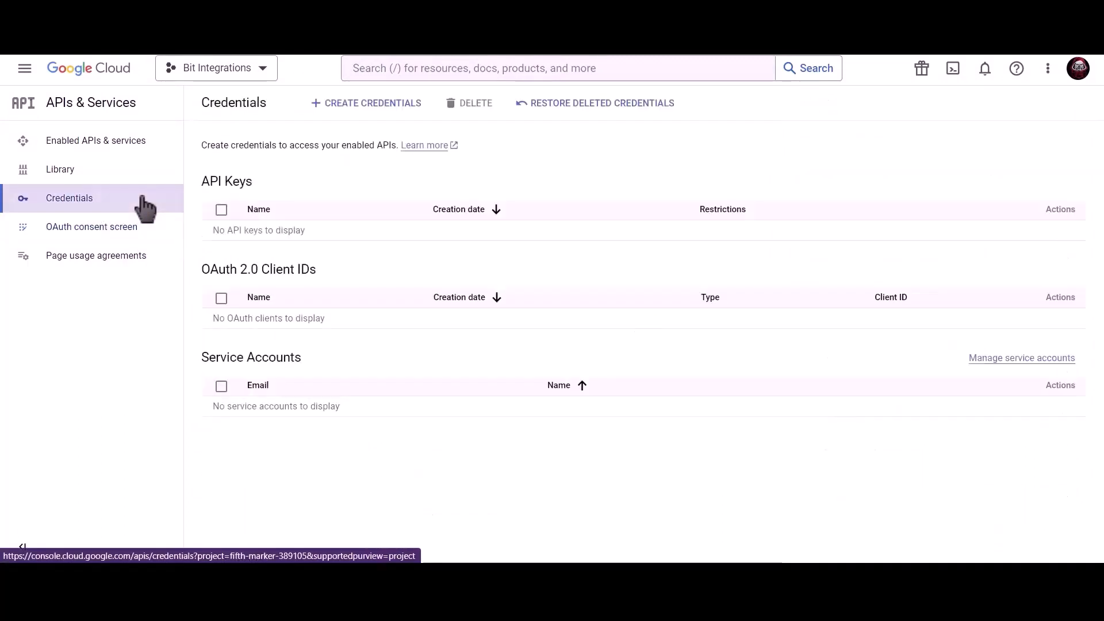
Search the console for 'google calendar api' and enable the Google Calendar API.
click(451, 66)
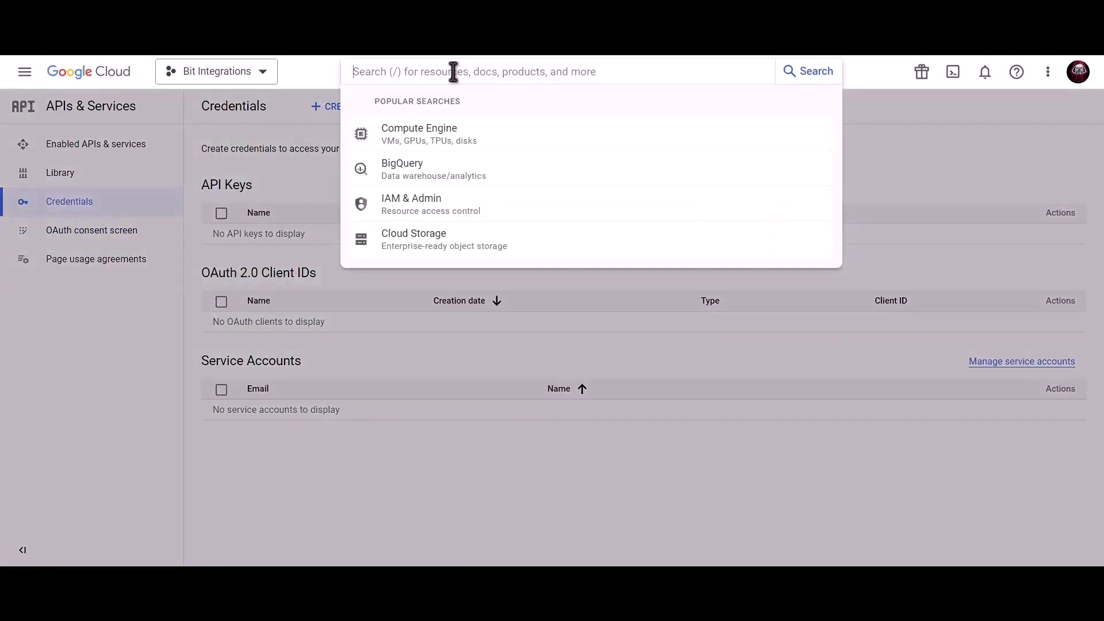
text(google calendar)
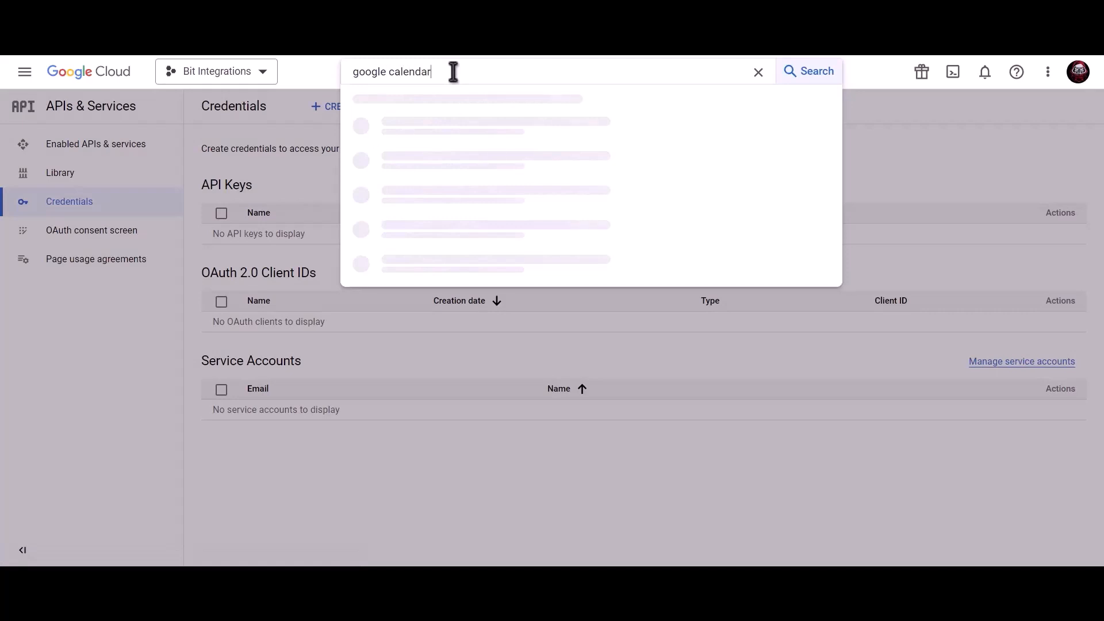
text(aoi)
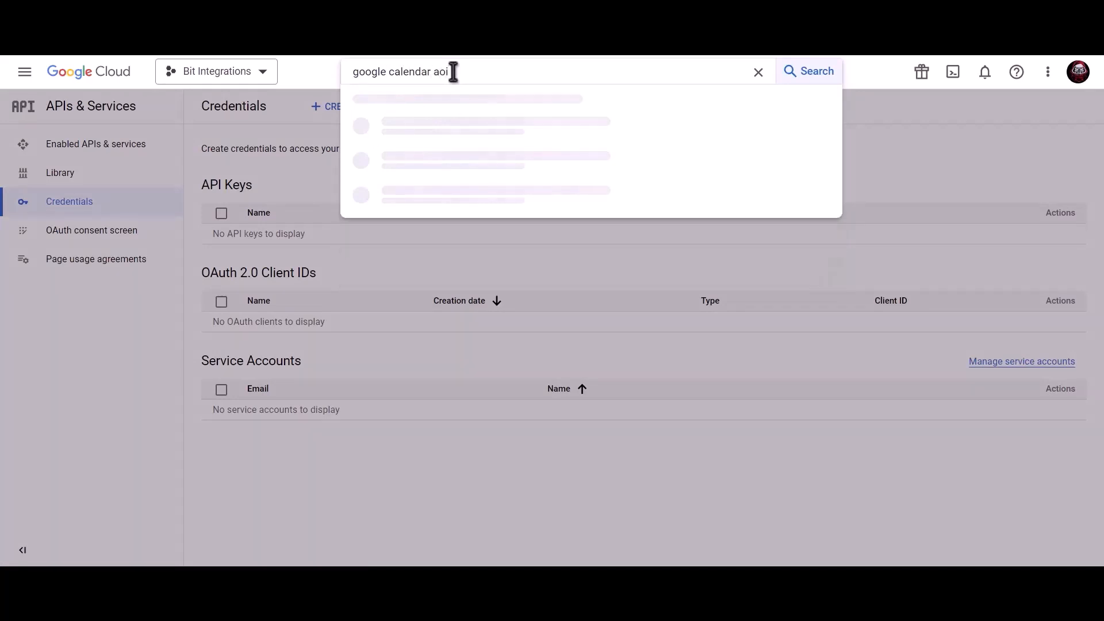
key(BackSpace)
key(BackSpace)
text(pi)
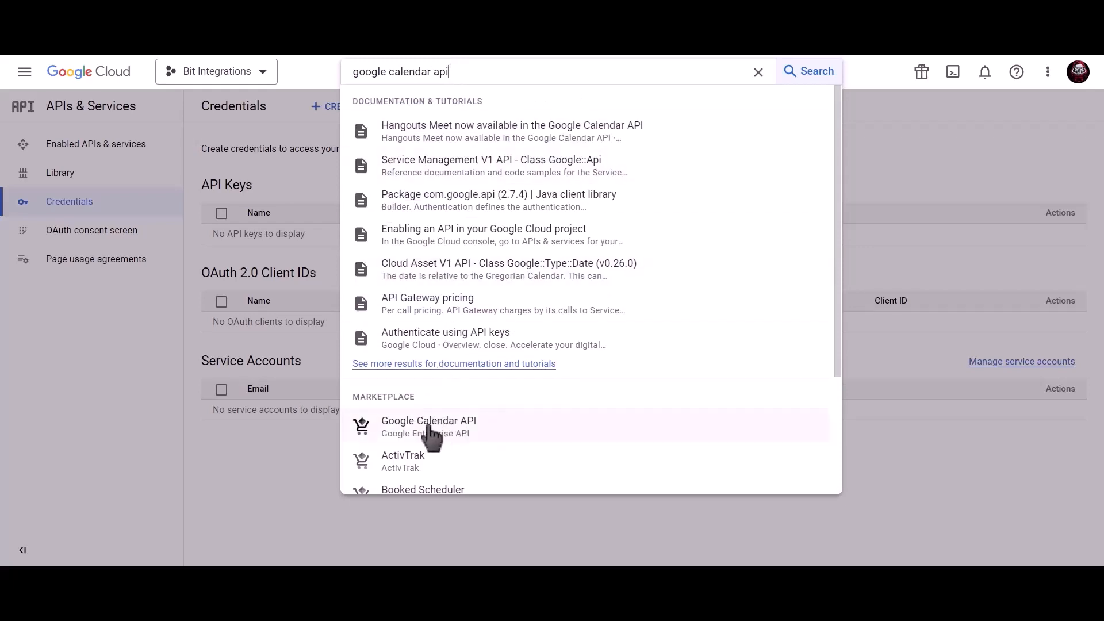
click(460, 437)
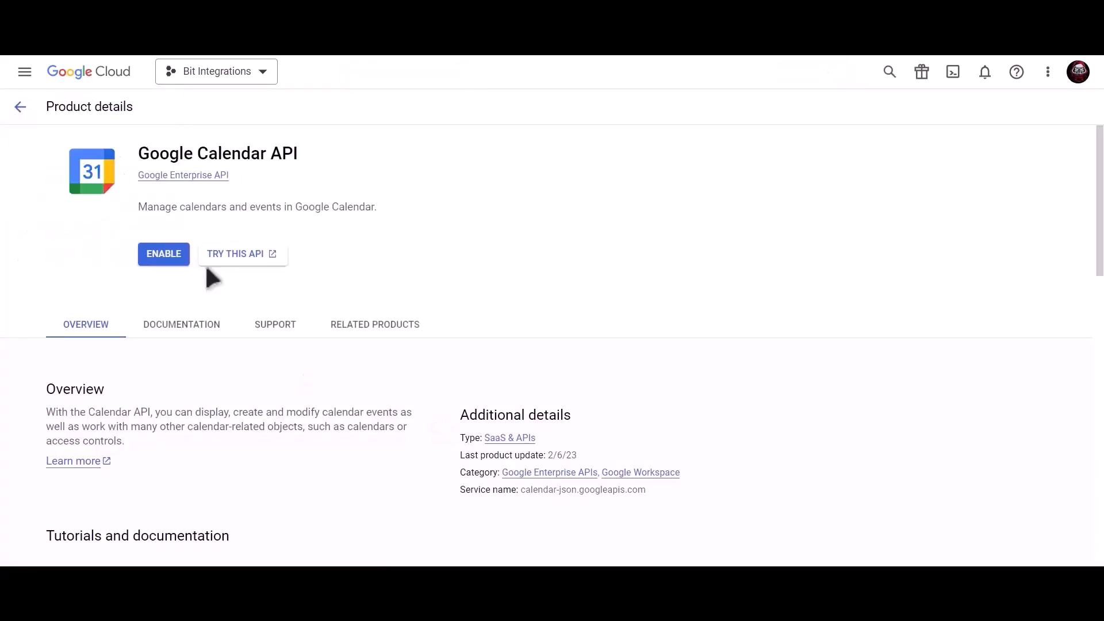
click(166, 258)
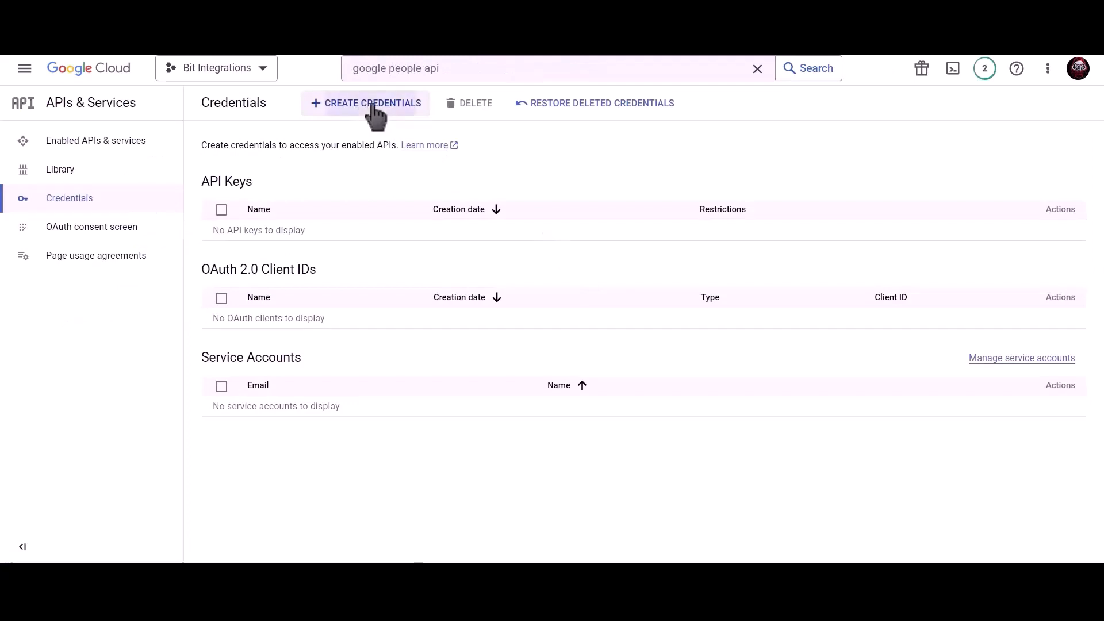
Start a Web application OAuth client ID named 'Bit Integrations'.
click(374, 106)
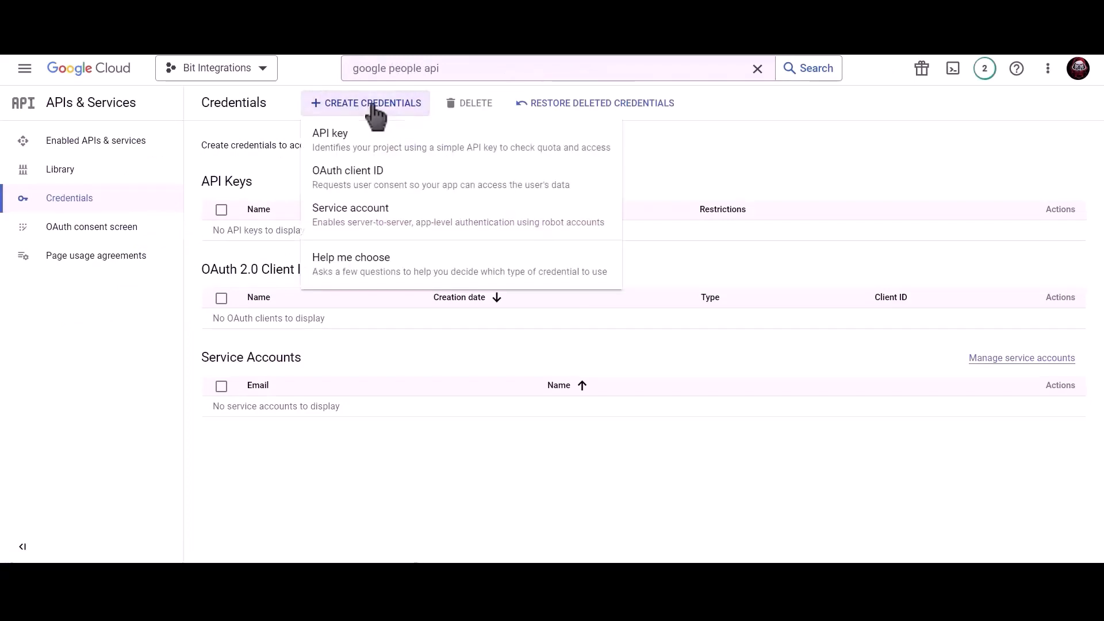
click(460, 193)
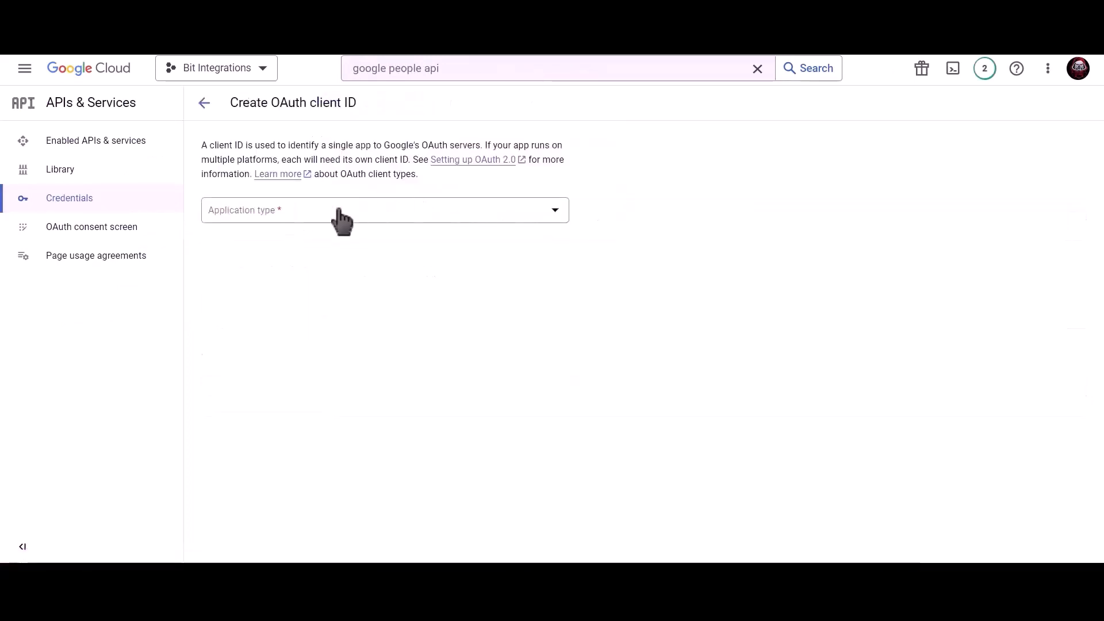
click(341, 216)
click(292, 230)
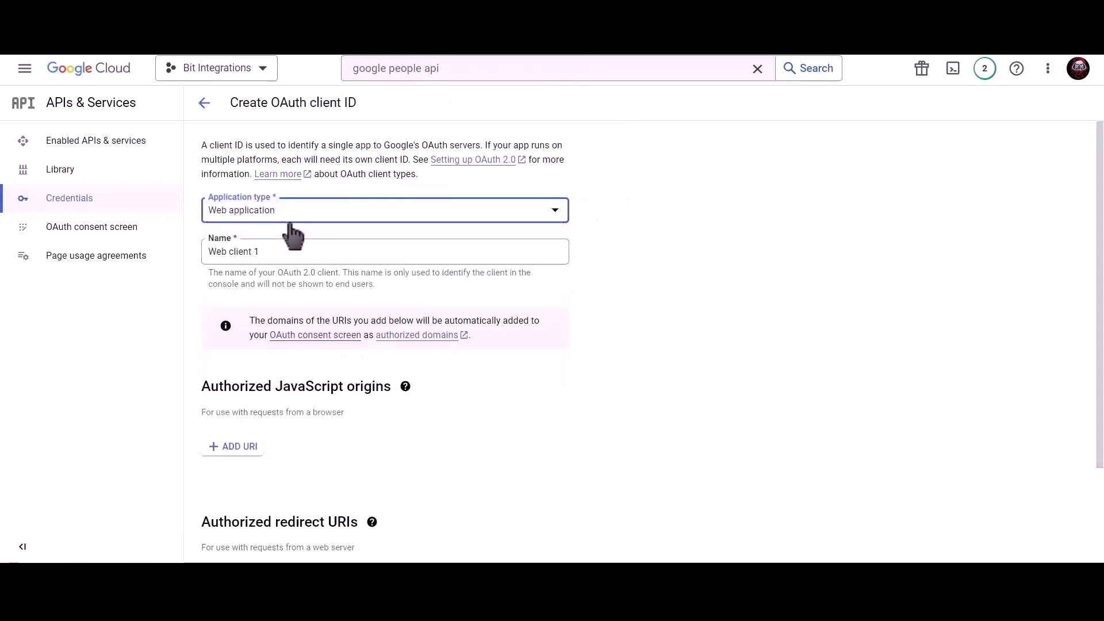
click(284, 249)
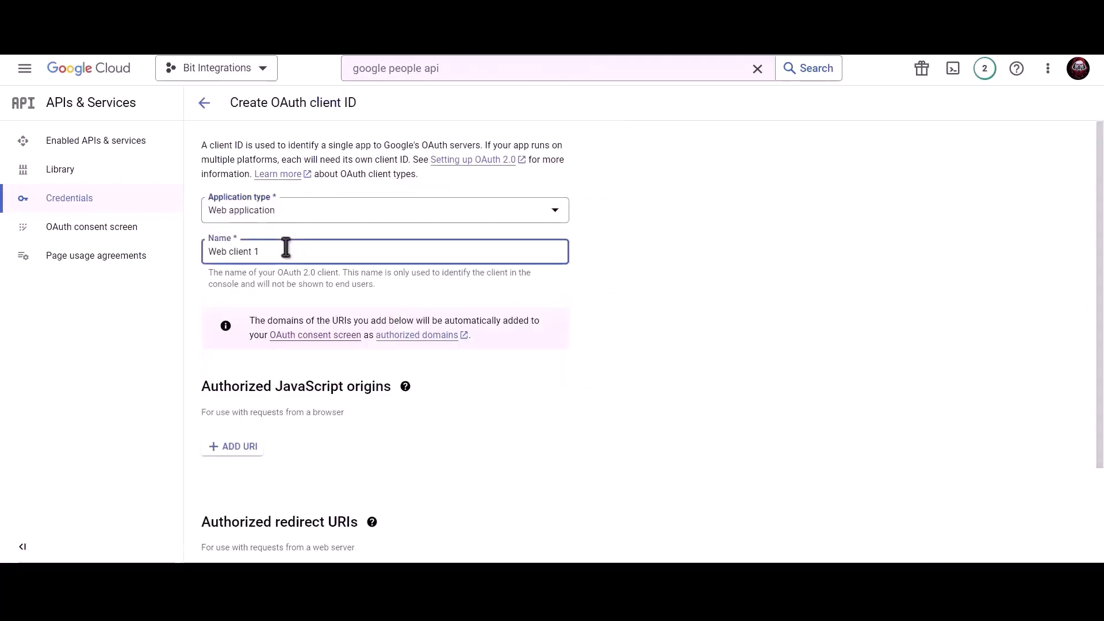
triple_click(326, 251)
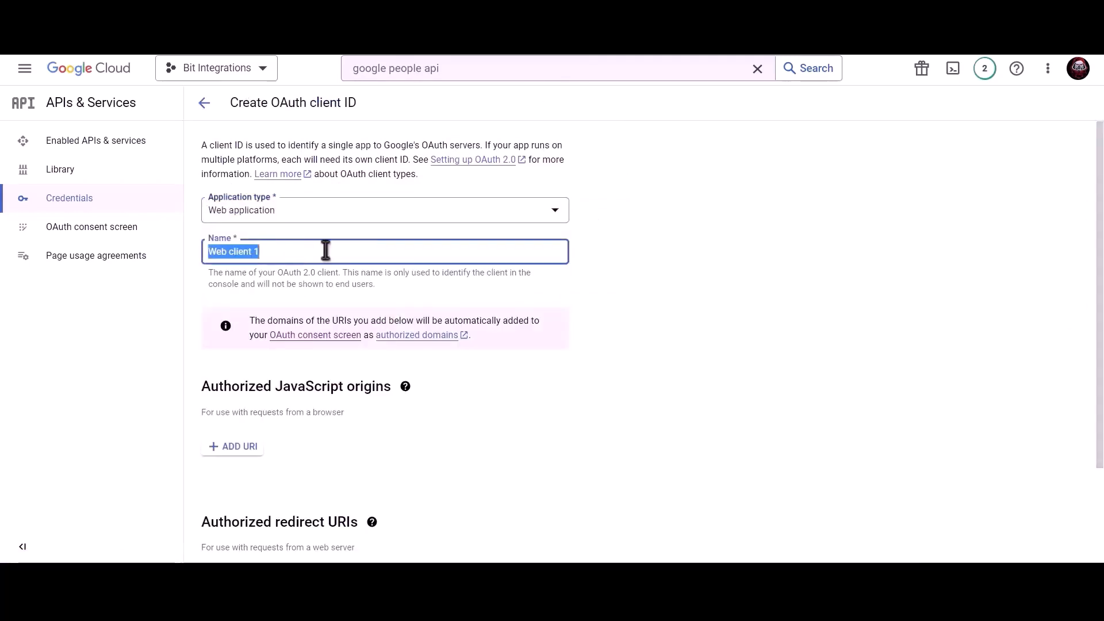
text(Bit Integrations)
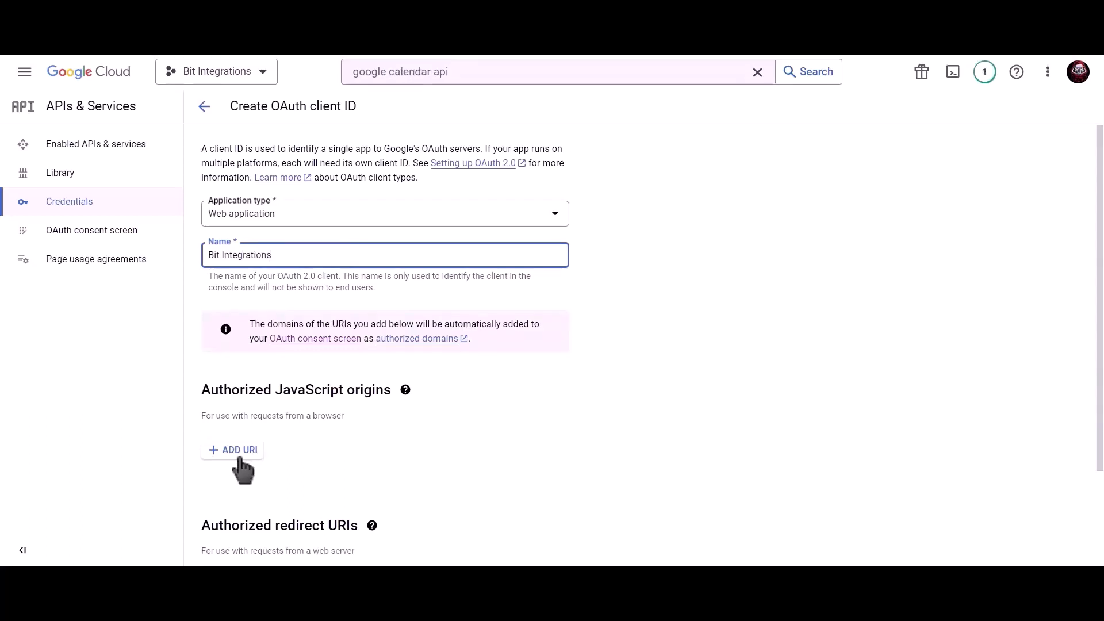
Add the site's homepage URL as JavaScript origin and the plugin's redirect URI, then create the client.
click(238, 448)
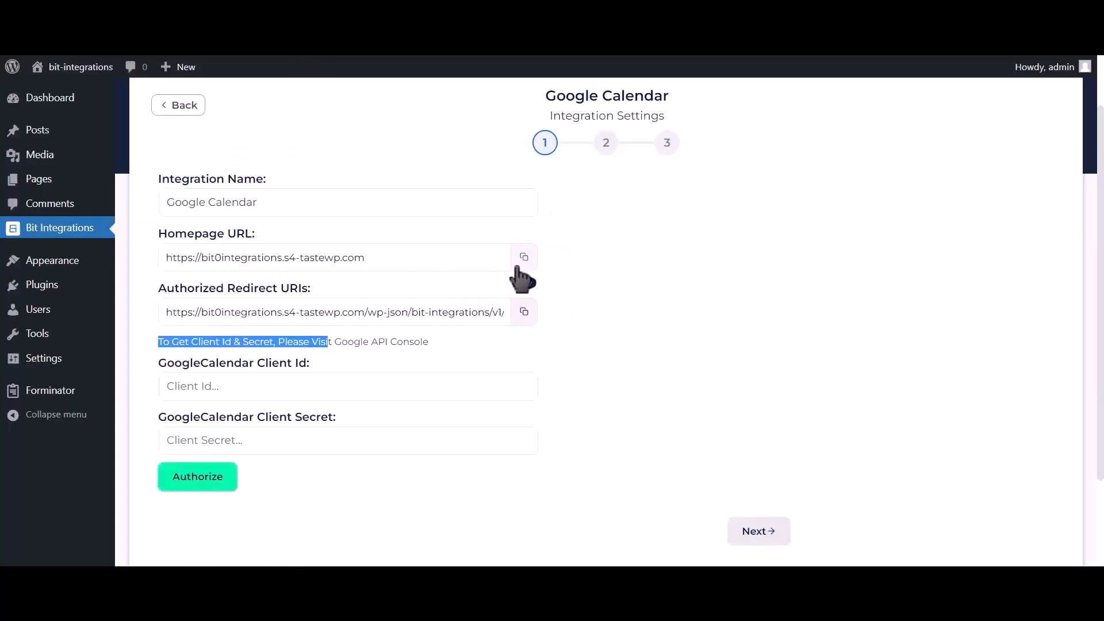
click(520, 262)
key(ctrl+c)
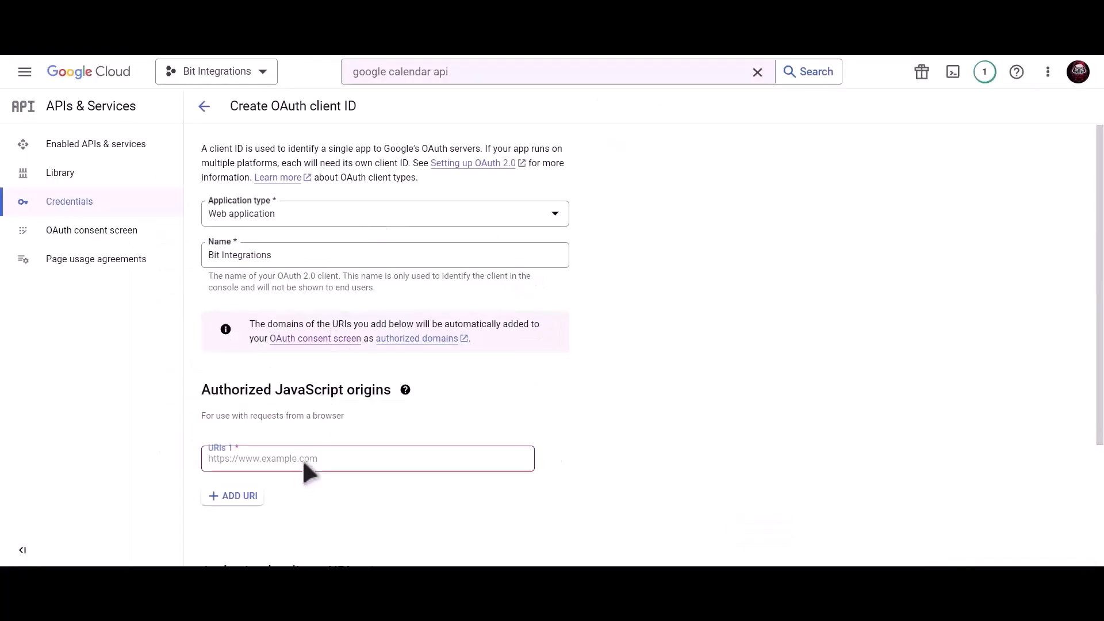
click(303, 459)
key(ctrl+v)
scroll(345, 424, down, 3)
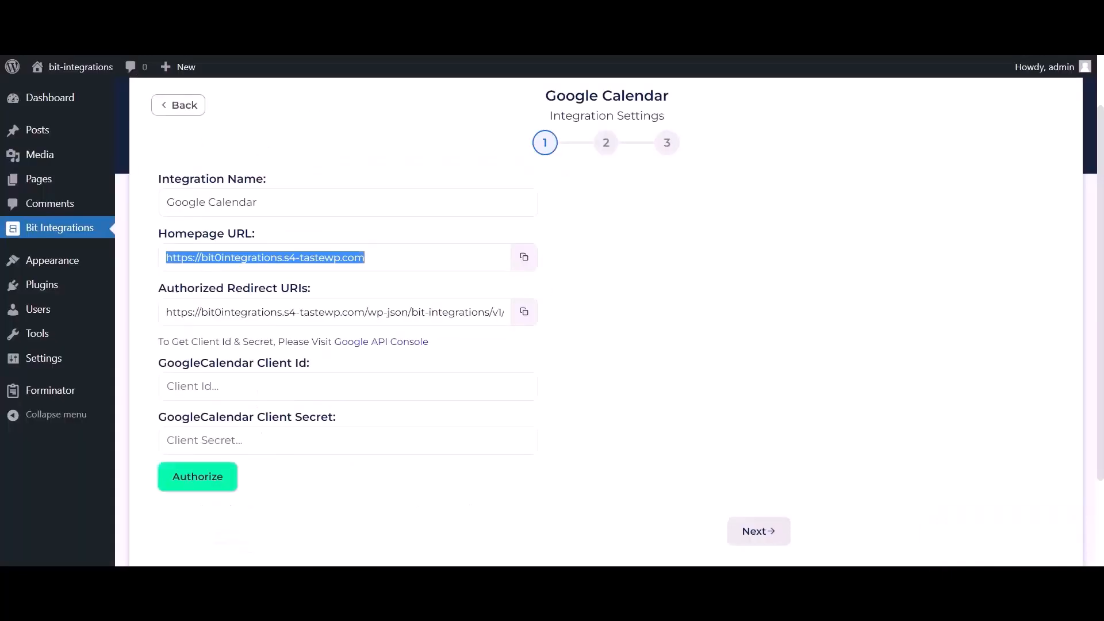
click(523, 316)
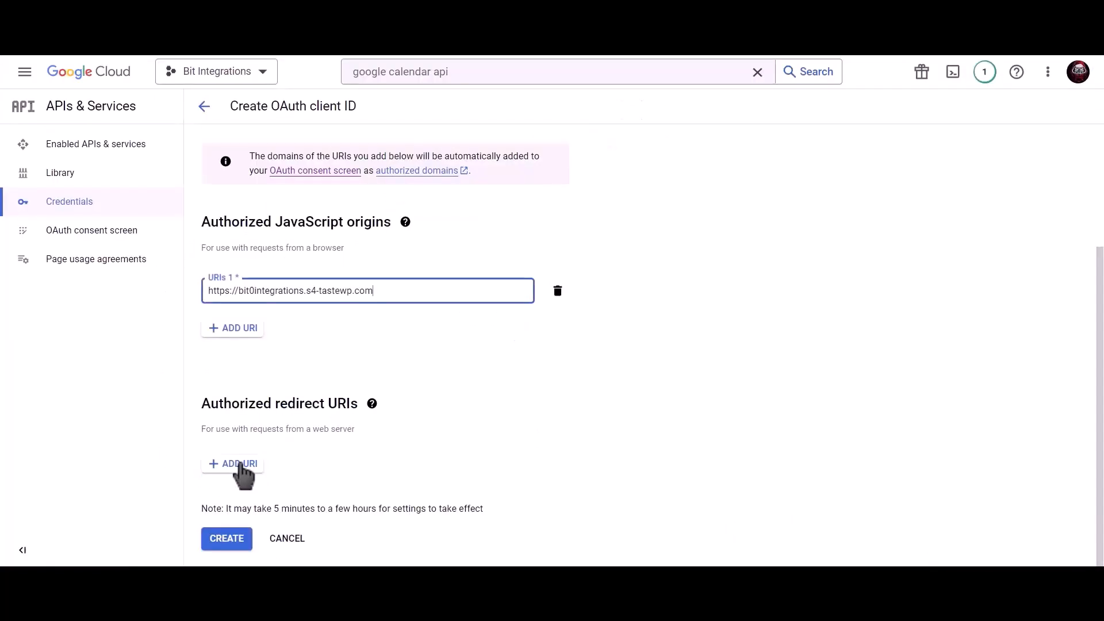
click(262, 472)
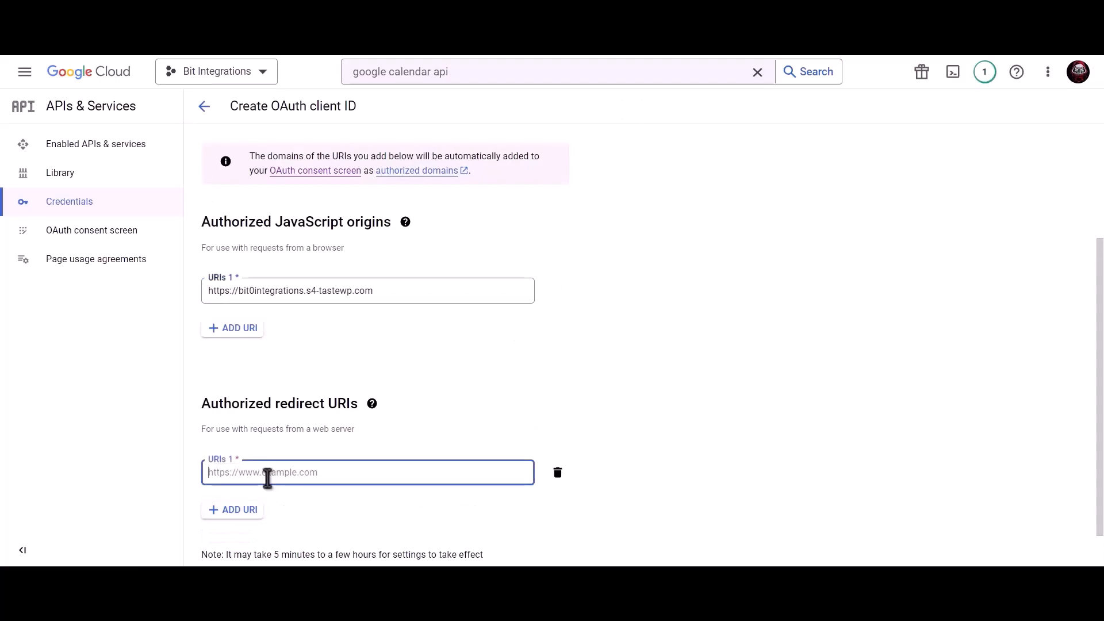
key(ctrl+v)
scroll(350, 403, down, 1)
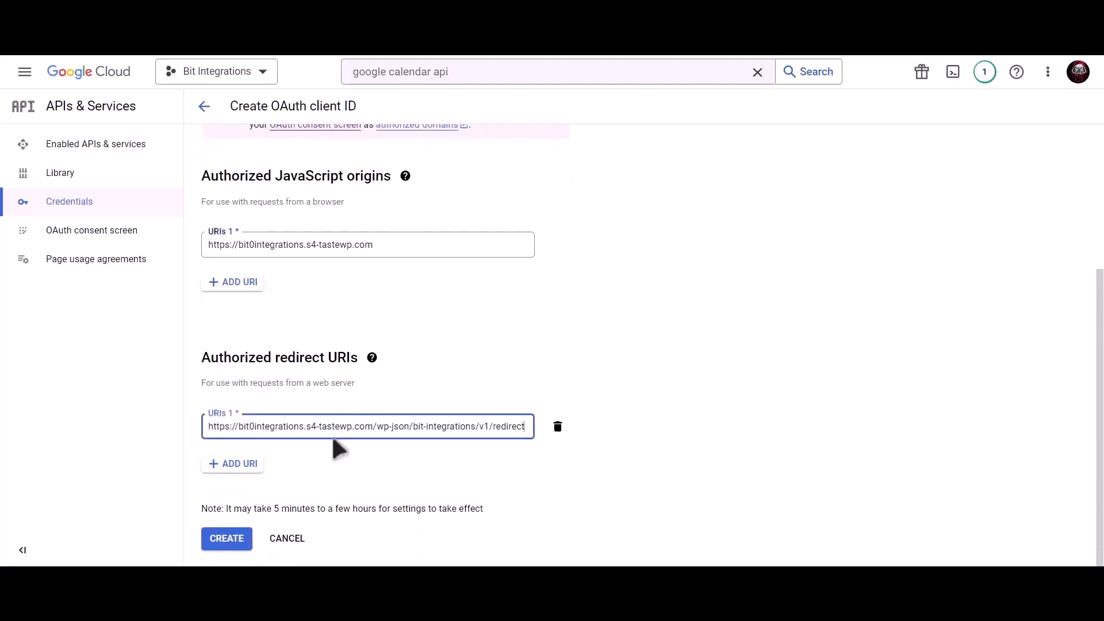
click(228, 540)
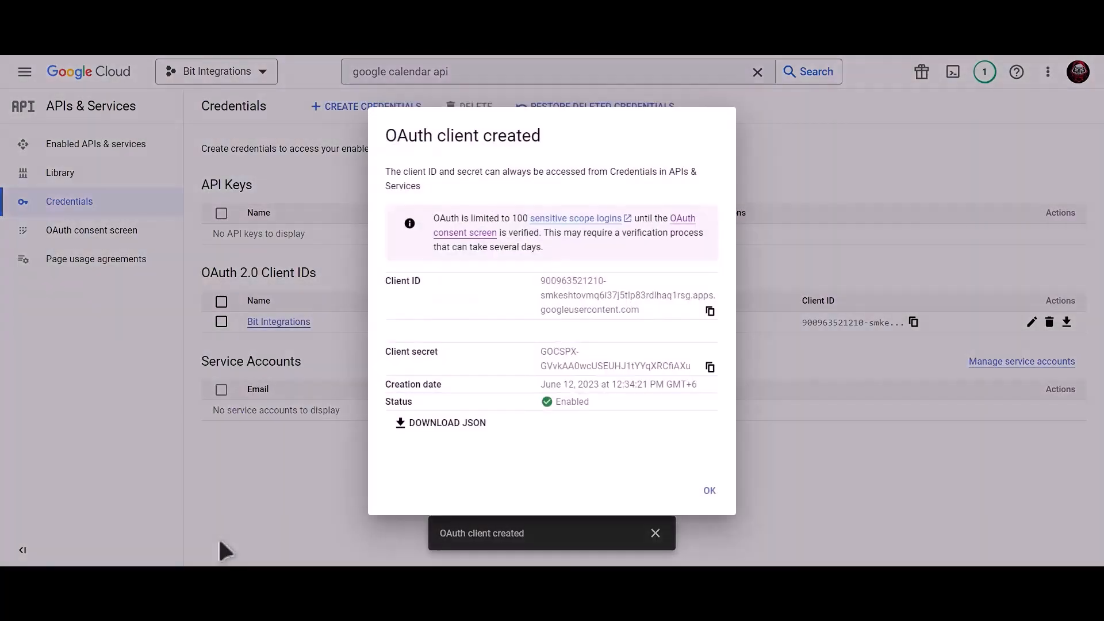
Paste the new OAuth client ID and secret into the Google Calendar Client Id and Client Secret fields.
click(710, 312)
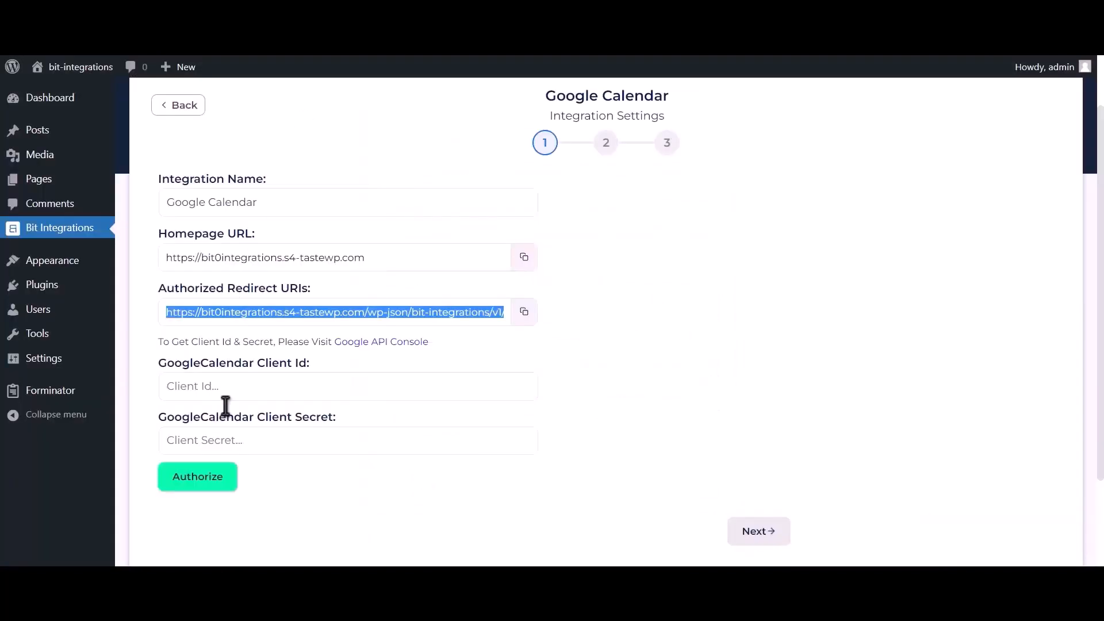
click(242, 386)
key(ctrl+v)
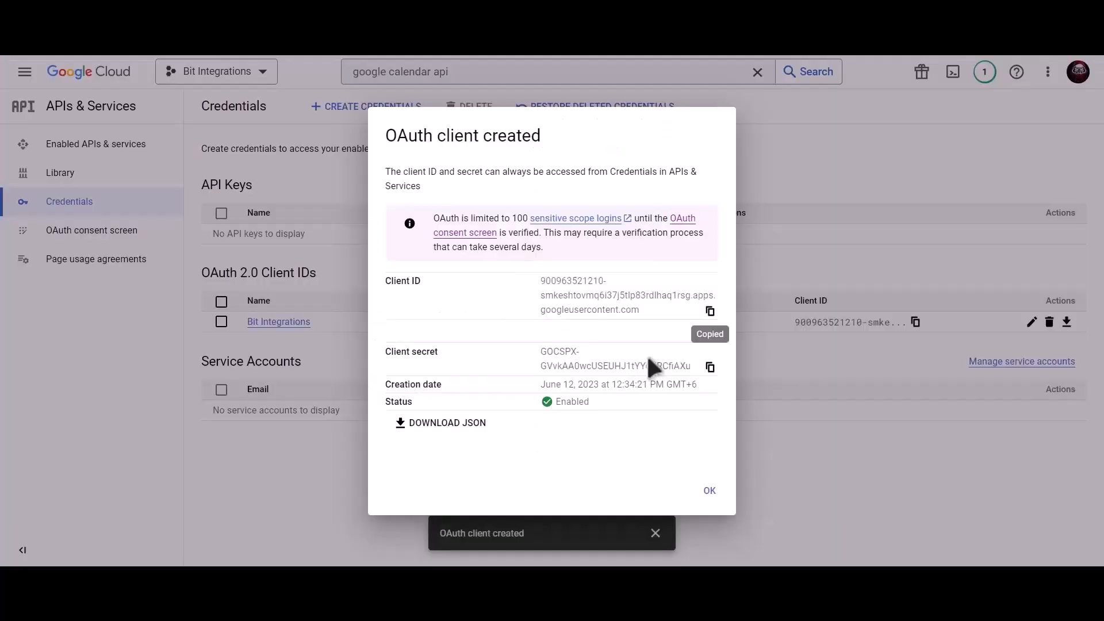
click(711, 368)
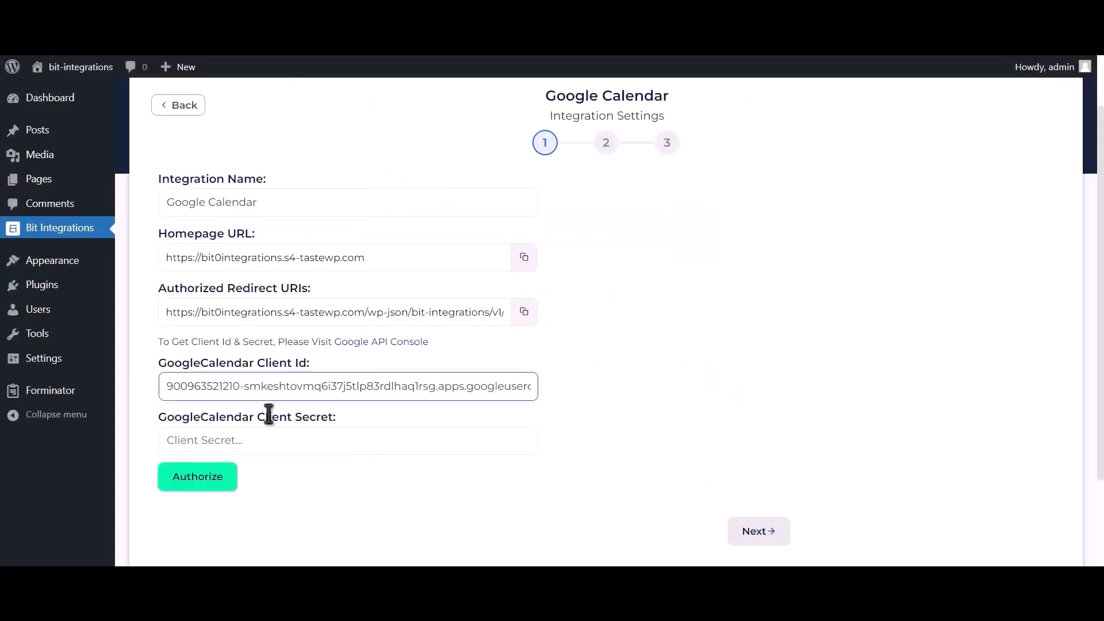
click(266, 438)
key(ctrl+v)
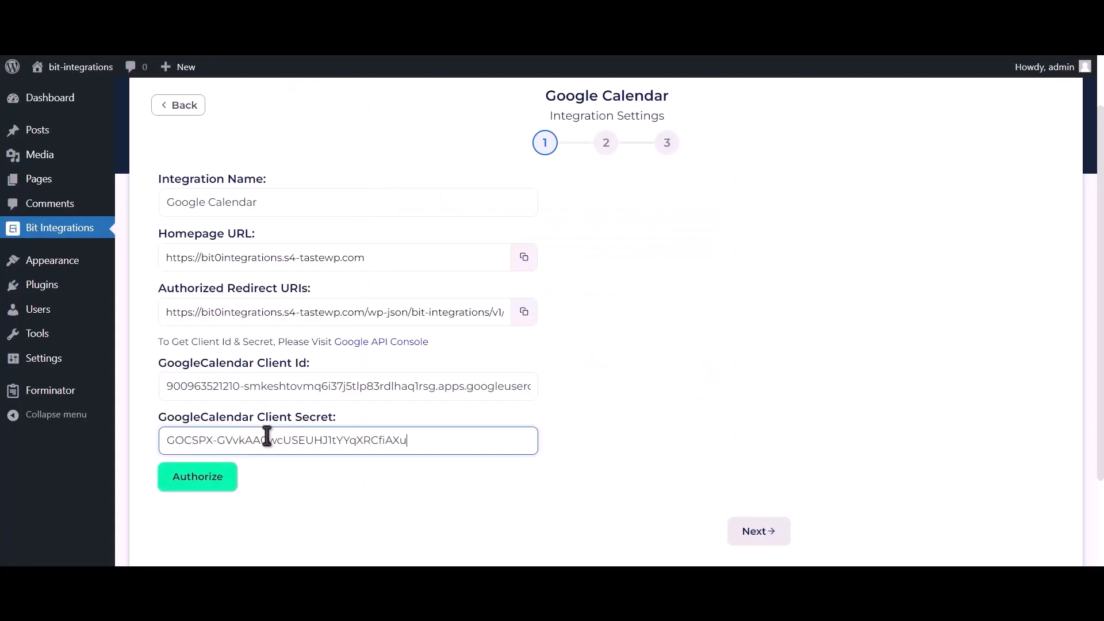
click(211, 482)
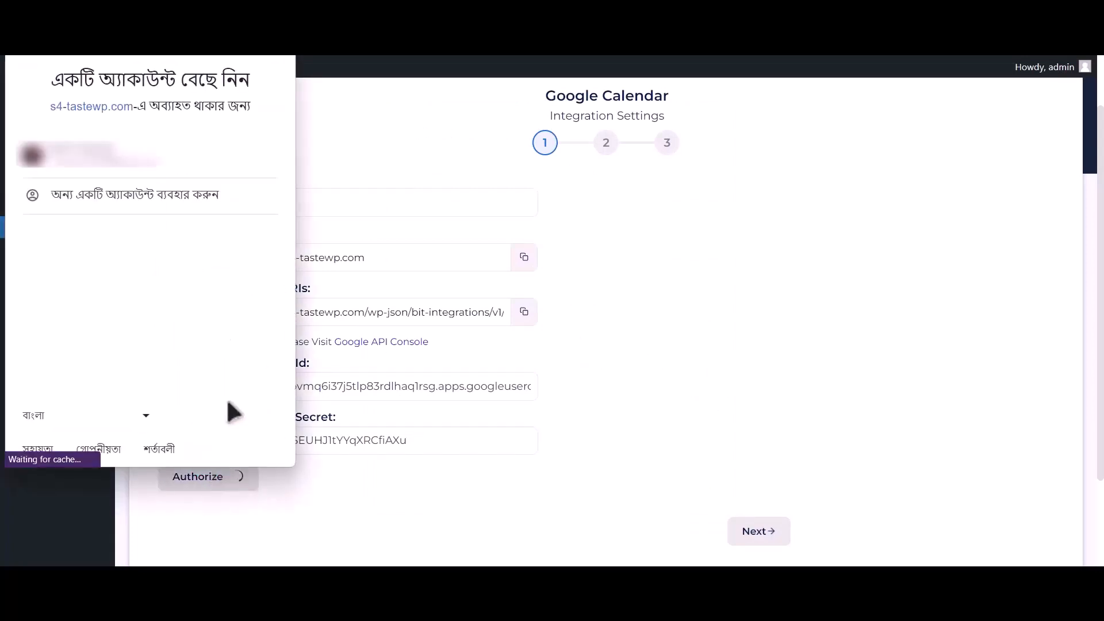
Choose the Google account, proceed past the unverified-app warning, and grant calendar access.
click(209, 170)
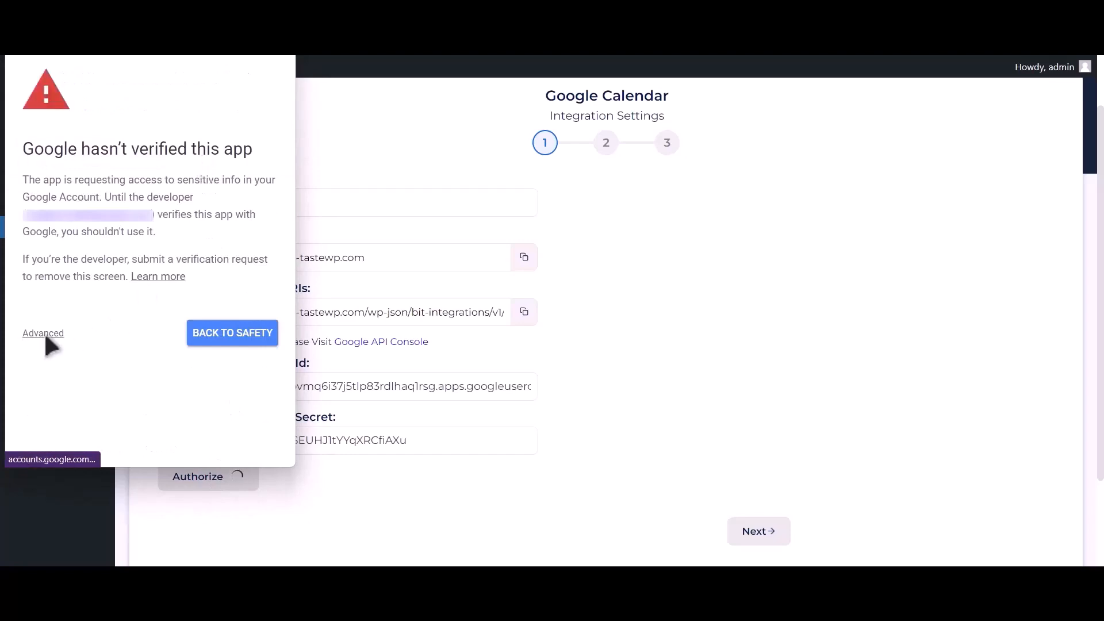
click(44, 334)
click(65, 436)
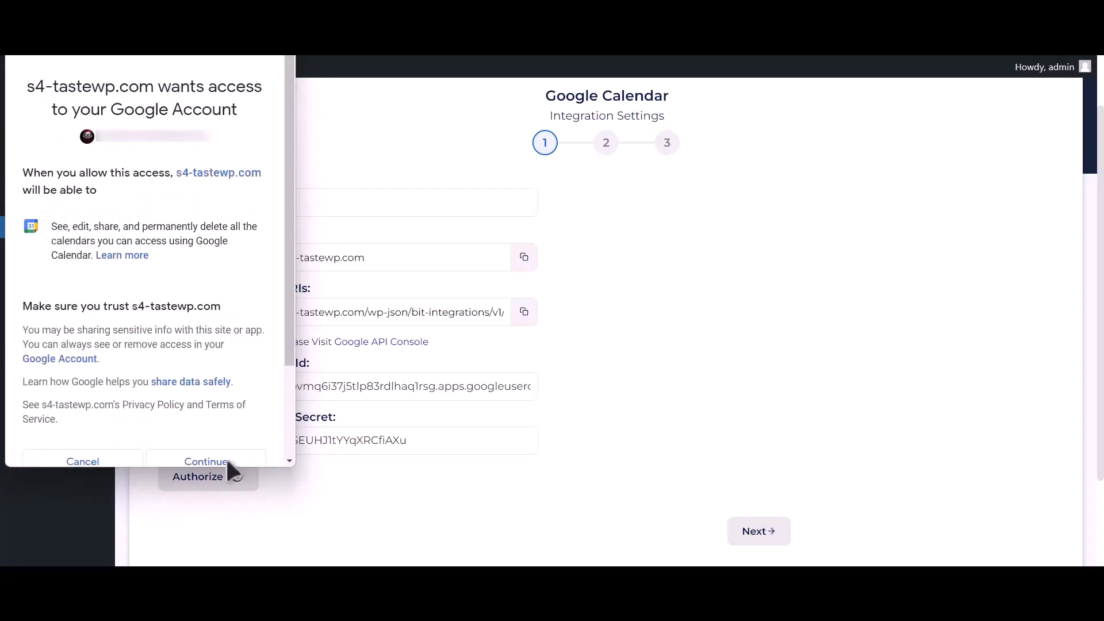
click(243, 462)
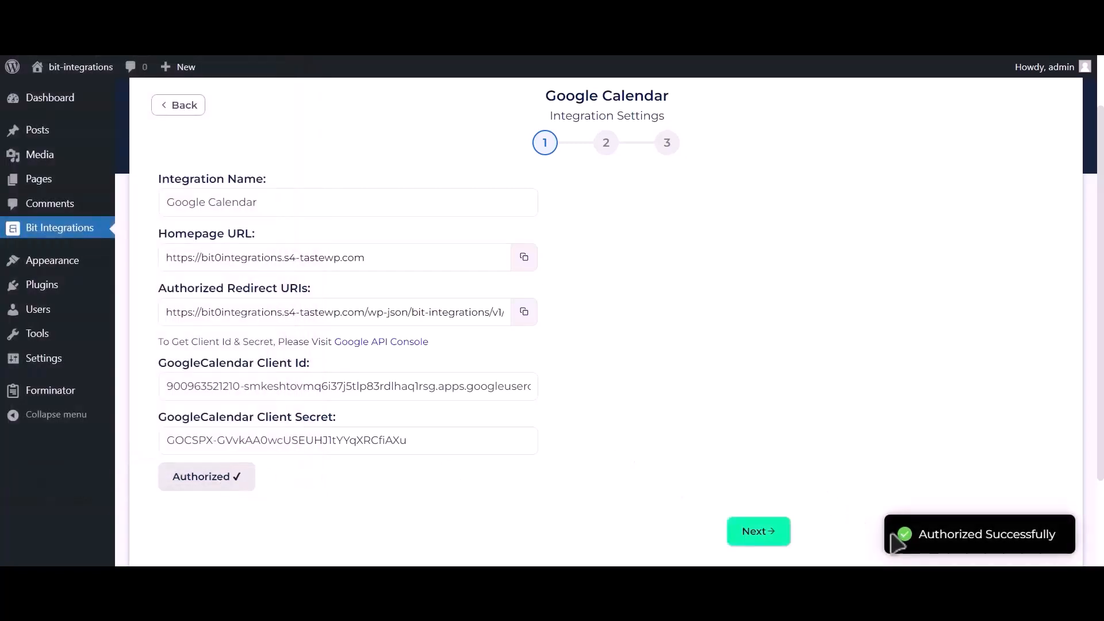
drag(919, 533, 1053, 537)
On step 2, select the Bit Integrations (owner) calendar and the Asia/Dhaka time zone.
click(766, 540)
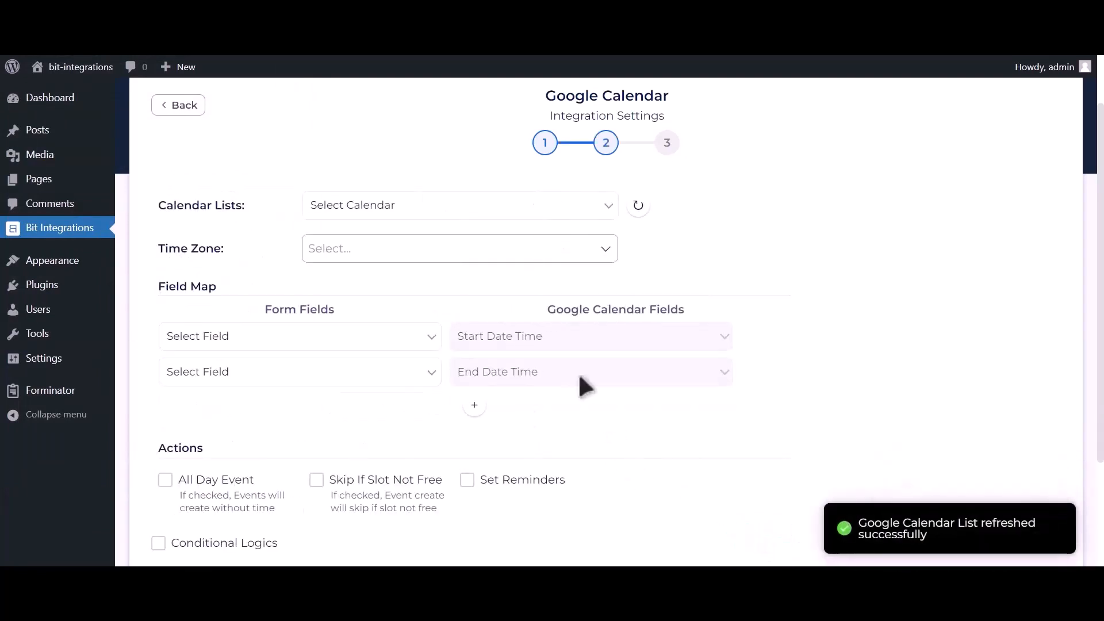
click(432, 207)
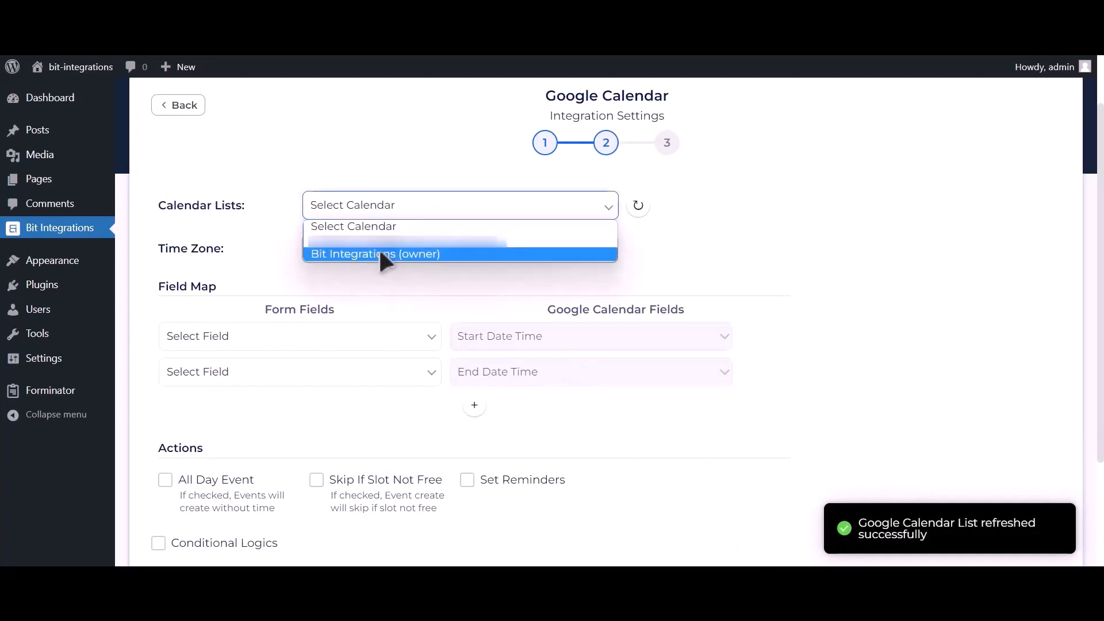
click(422, 253)
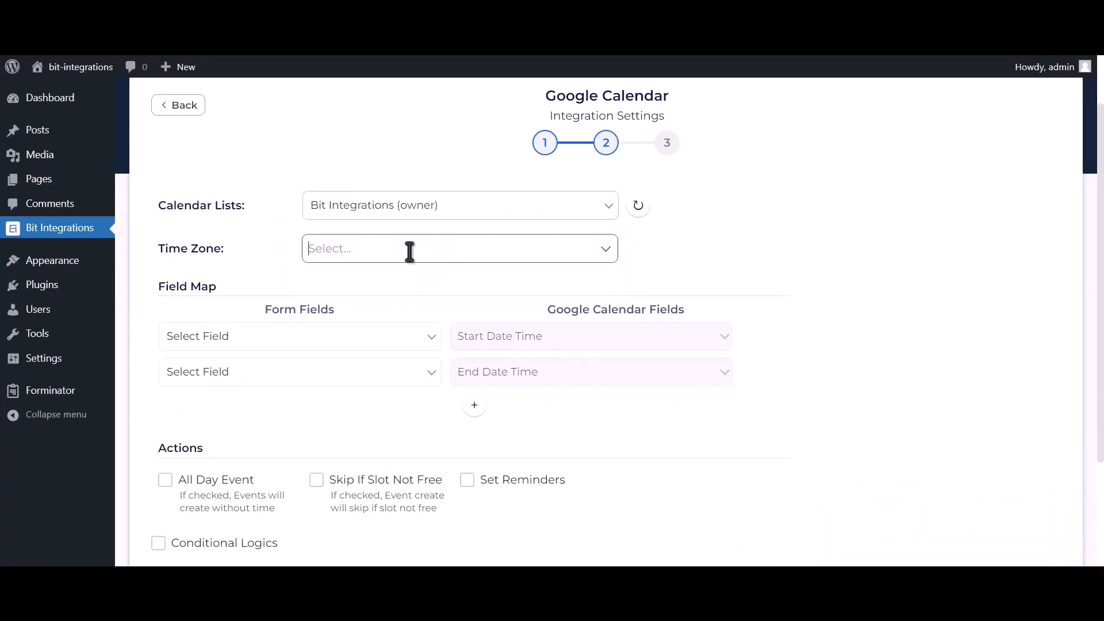
click(407, 250)
text(dhaka)
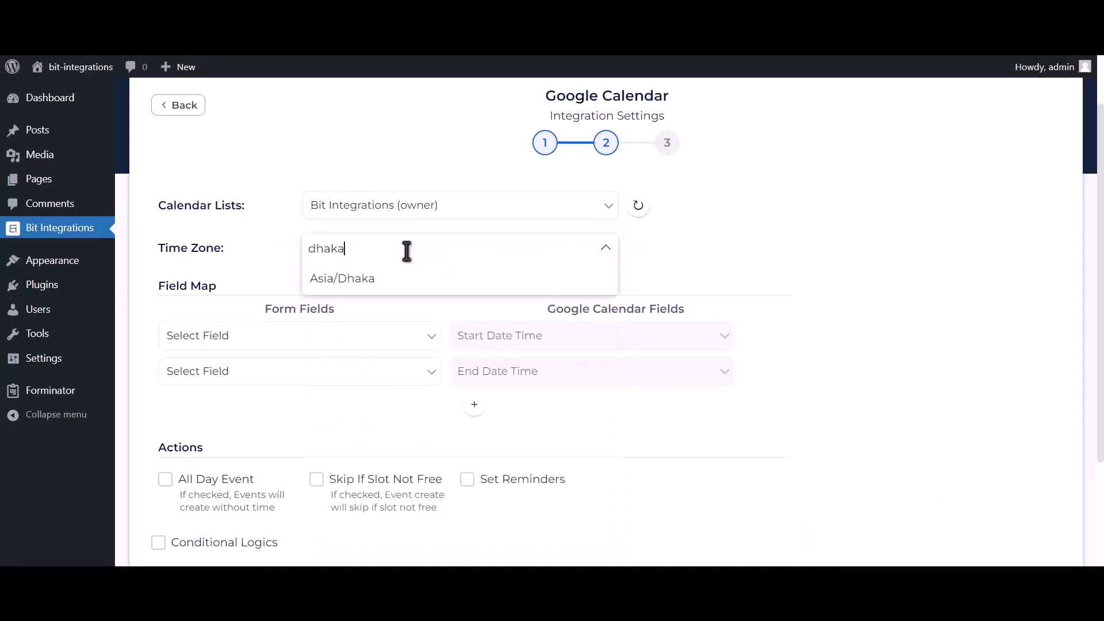
click(397, 279)
scroll(398, 289, up, 1)
scroll(415, 282, down, 2)
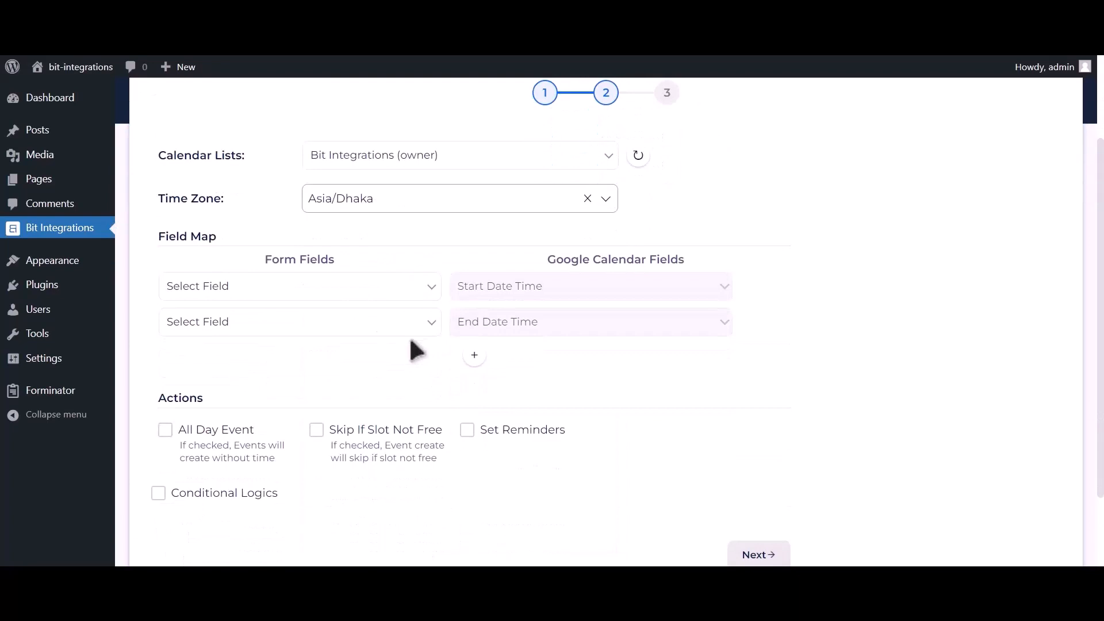
Map Date-1 to both the start and end date-time fields.
click(332, 294)
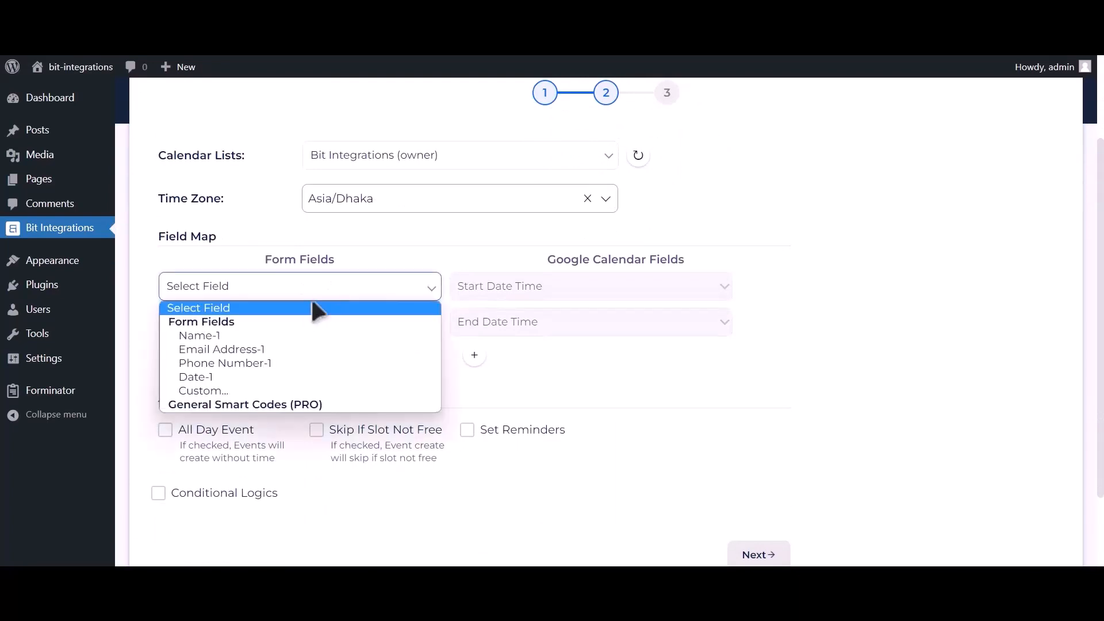
click(214, 376)
click(367, 326)
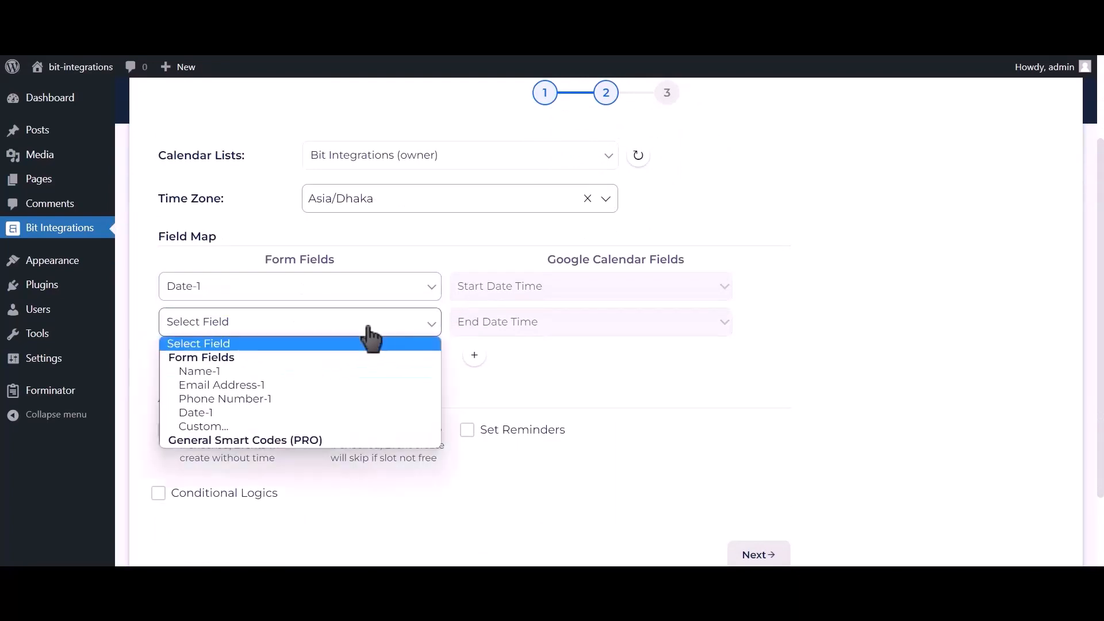
click(239, 413)
Add mapping rows for Email Address-1 to Description and Name-1 to Title.
click(472, 357)
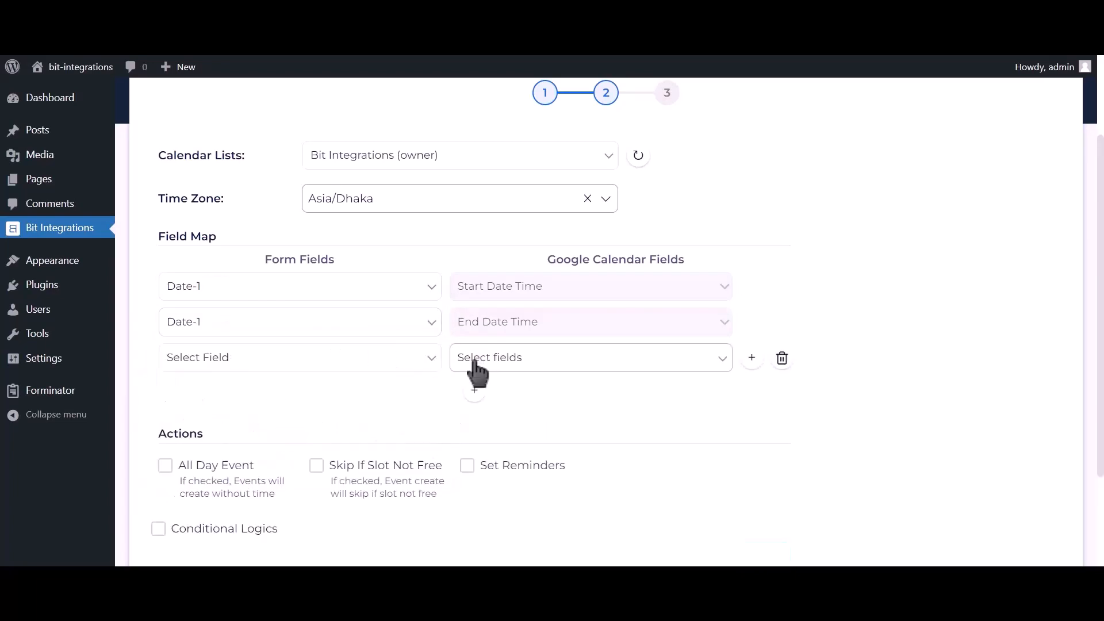
click(283, 372)
click(234, 416)
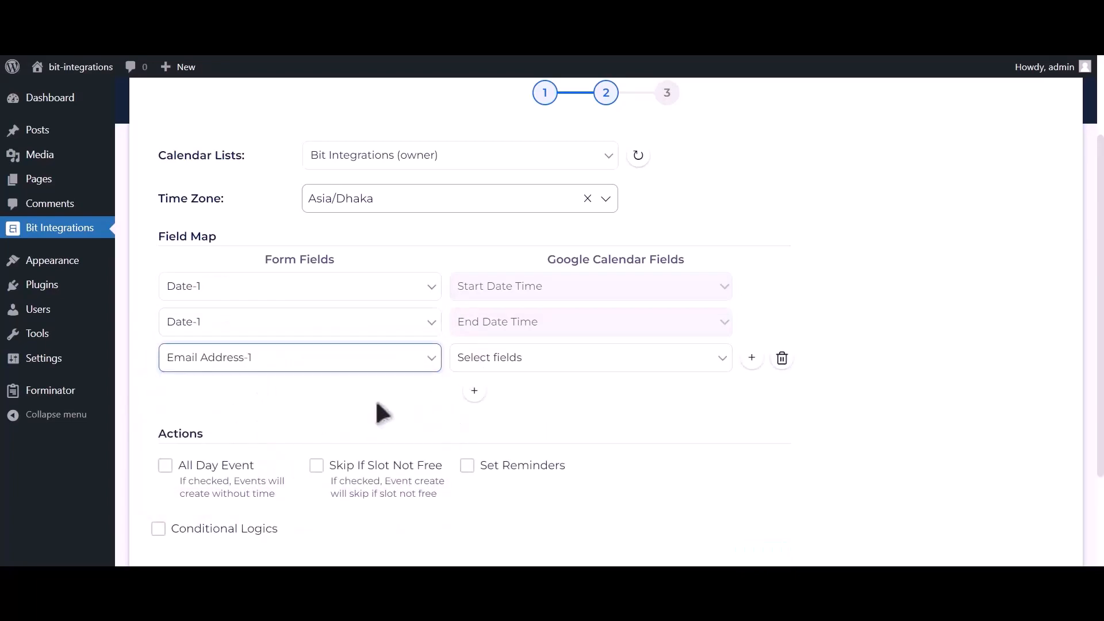
click(472, 366)
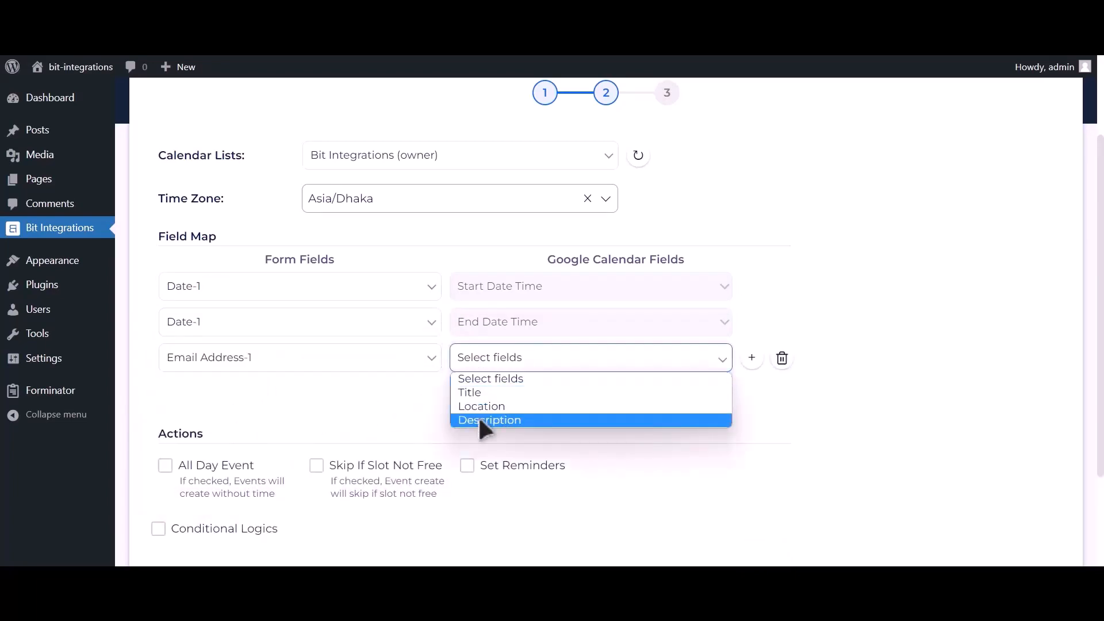
click(478, 417)
click(474, 393)
click(276, 394)
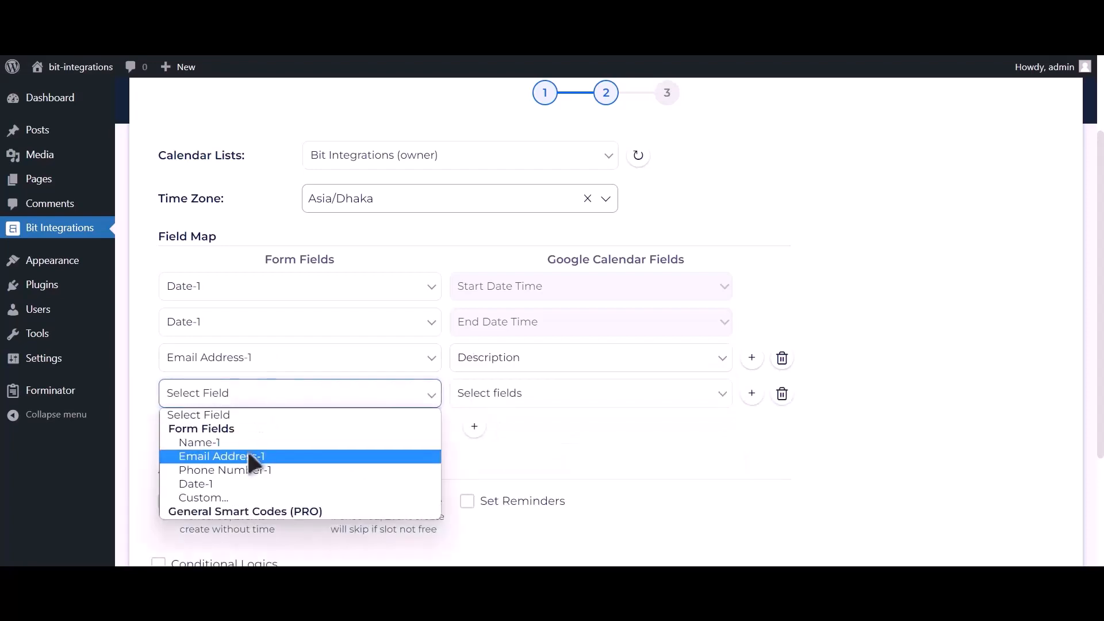
click(244, 443)
click(505, 400)
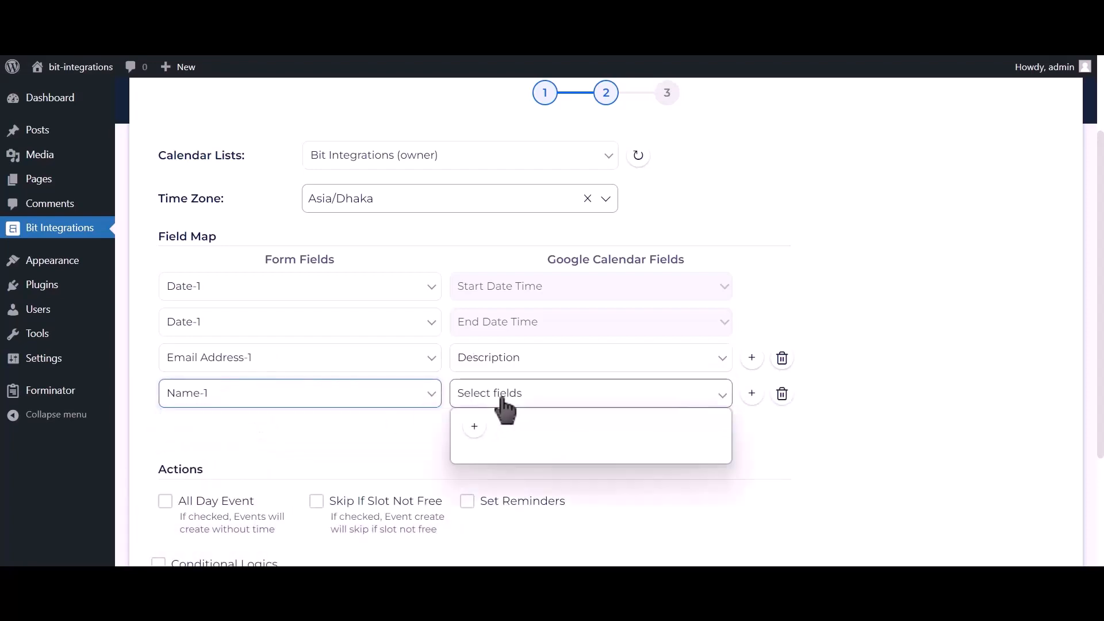
click(489, 427)
Add a fifth row mapping Phone Number-1 to Description.
click(474, 426)
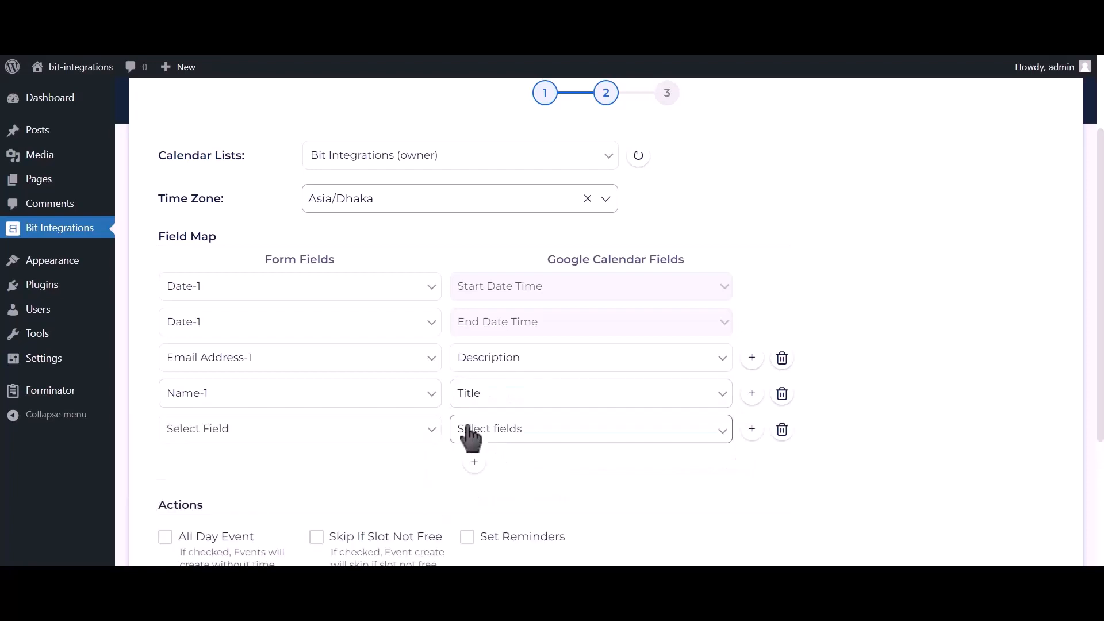
click(285, 442)
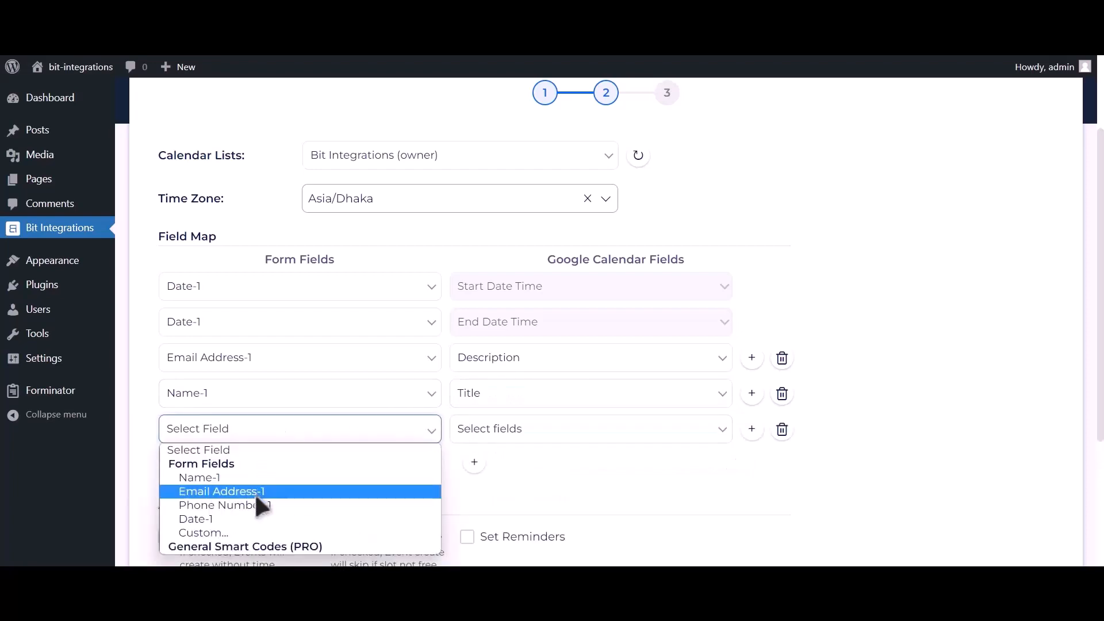
click(259, 506)
click(520, 436)
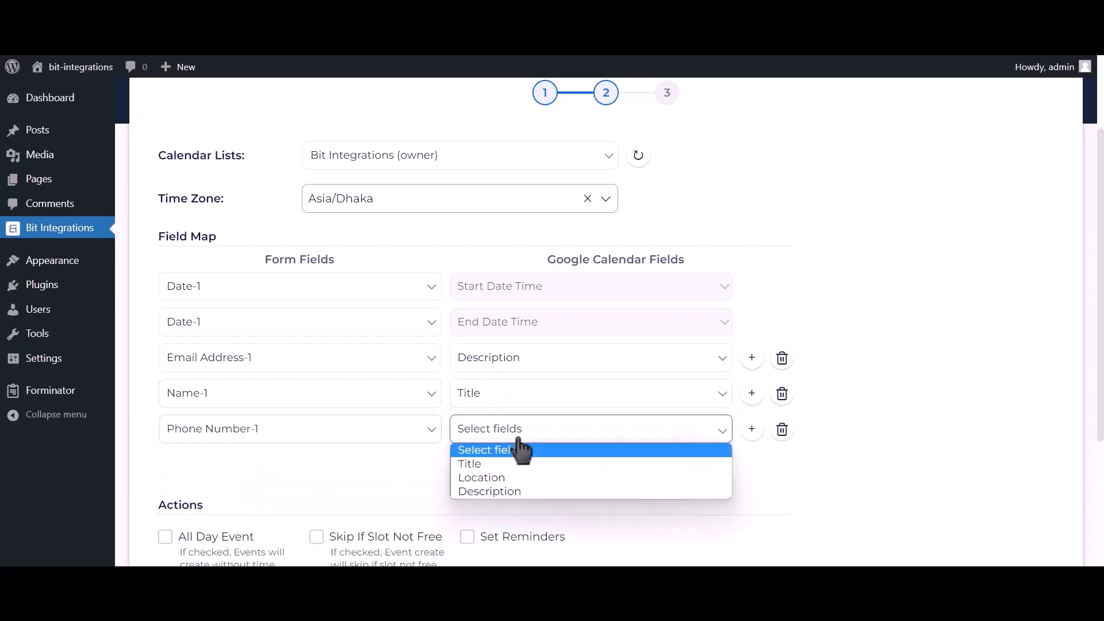
click(492, 490)
scroll(391, 448, down, 2)
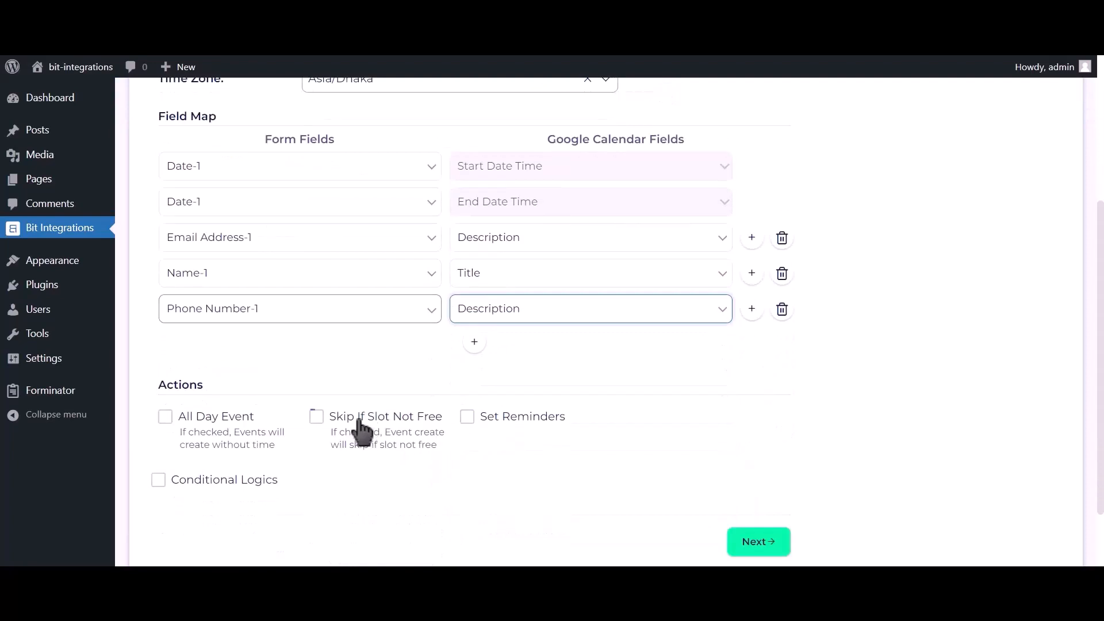
Enable All Day Event, go to the final step, and Finish & Save the integration.
click(212, 416)
scroll(217, 368, down, 2)
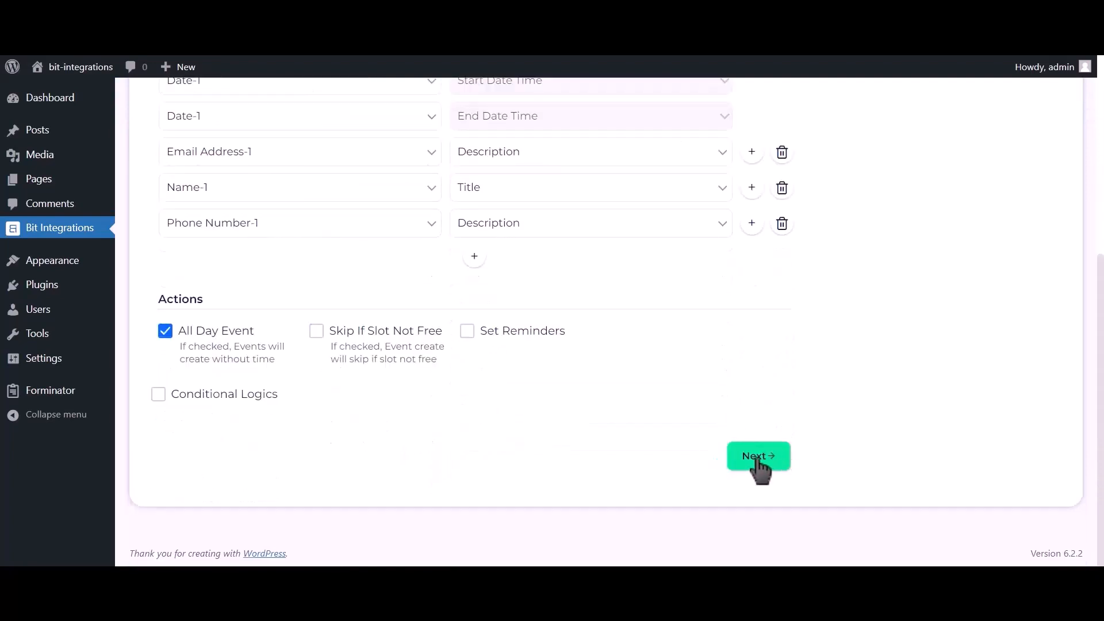
click(756, 461)
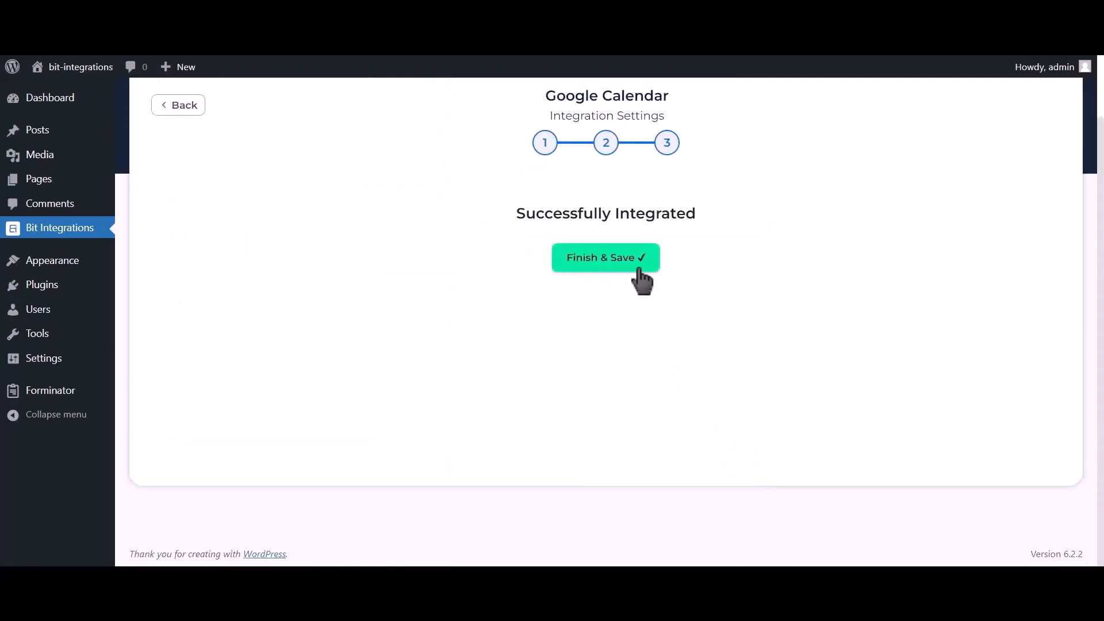
click(618, 265)
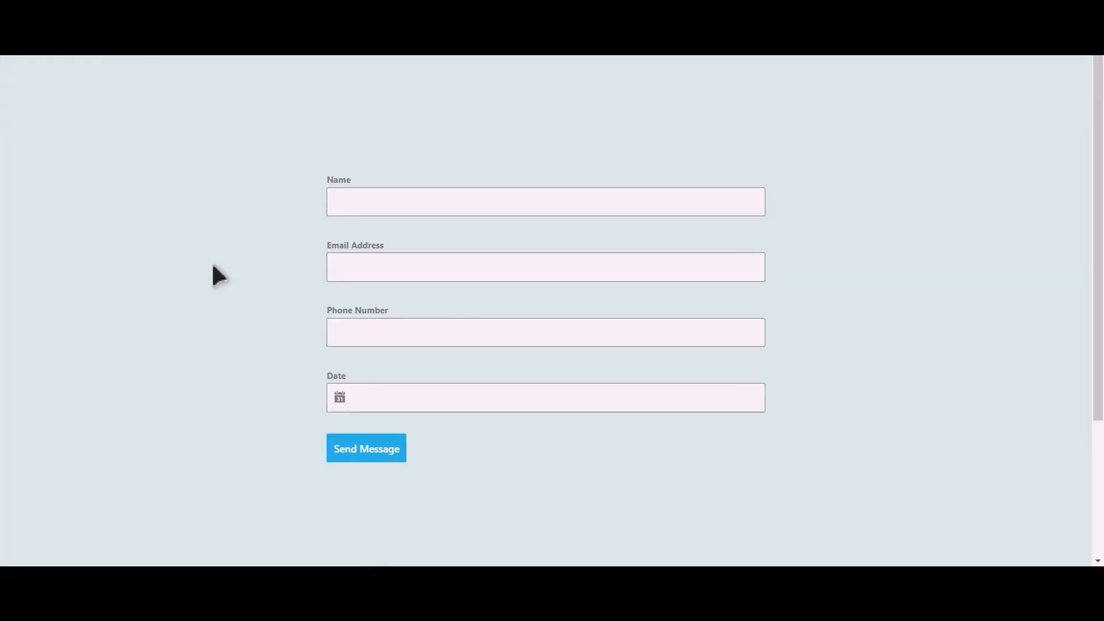
Fill the form with the name 'Bit Integration', an email address and a phone number.
click(427, 207)
text(Bit Integrations)
click(434, 261)
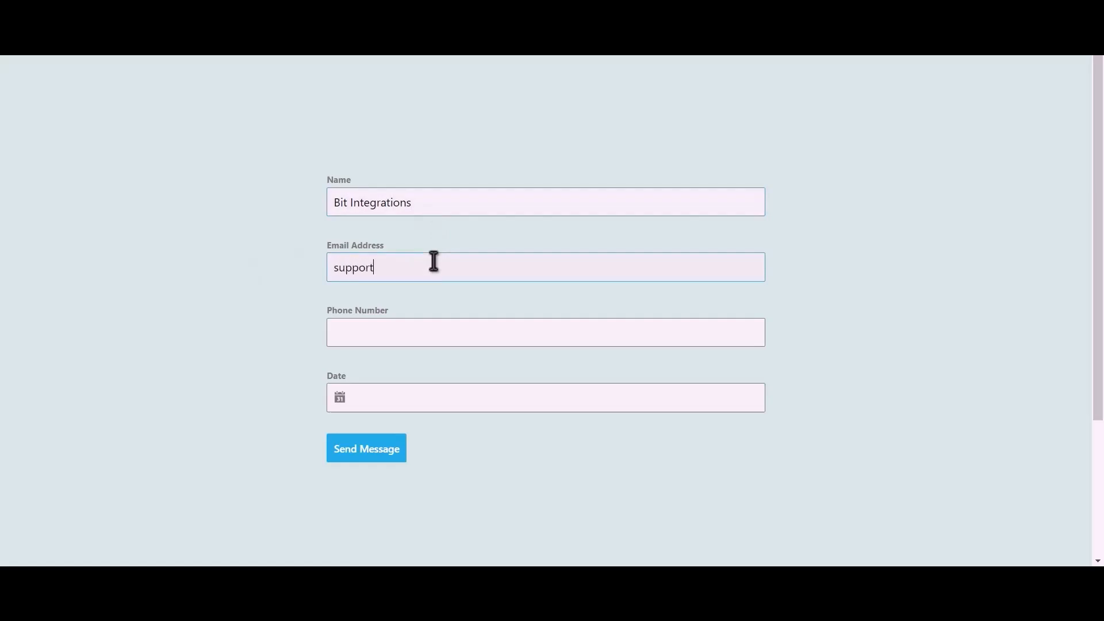
click(419, 335)
text(444555666)
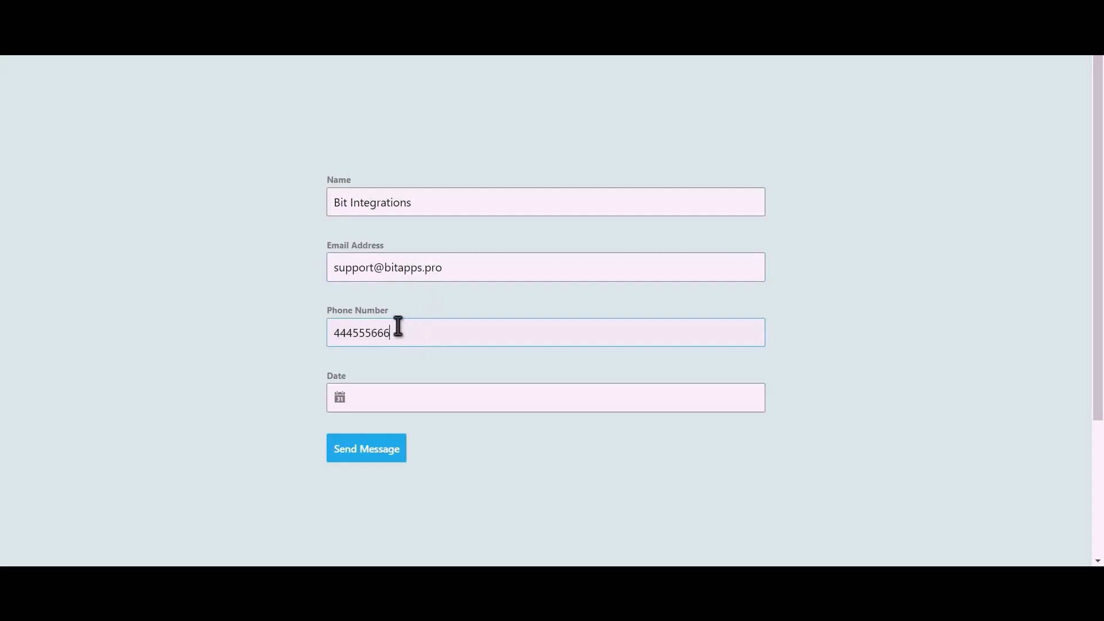
Pick June 13, 2023 as the date and send the form.
click(390, 397)
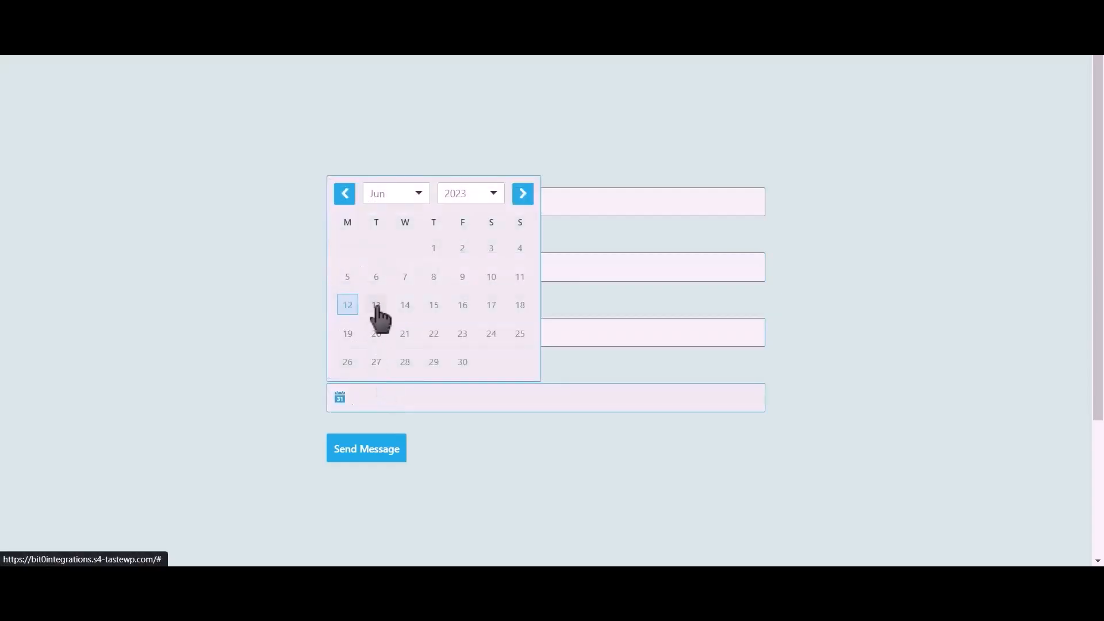
click(377, 308)
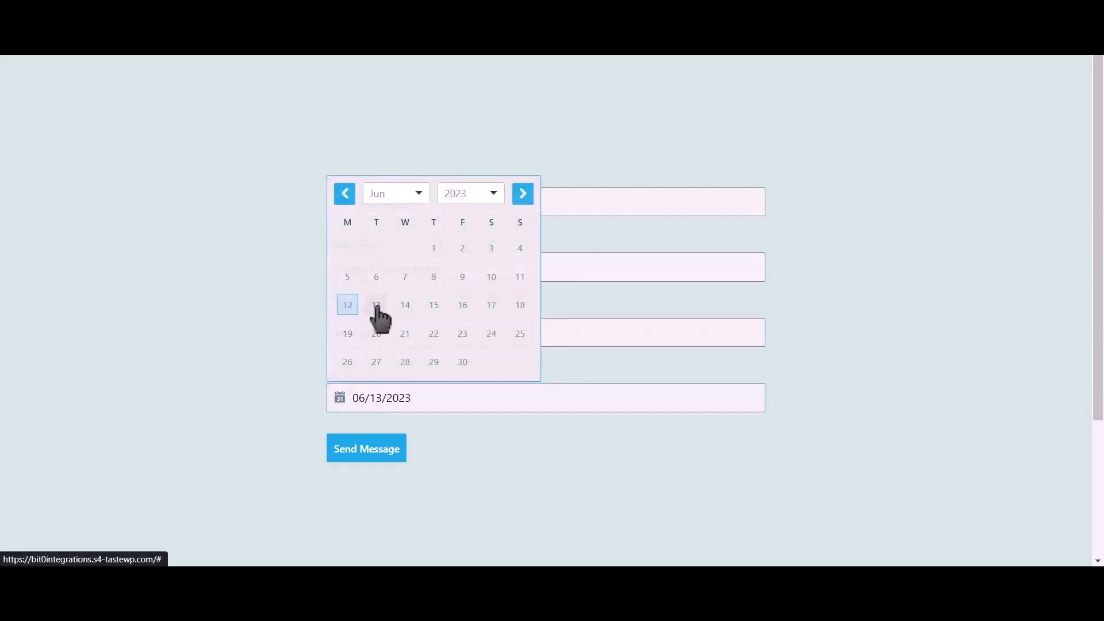
click(383, 451)
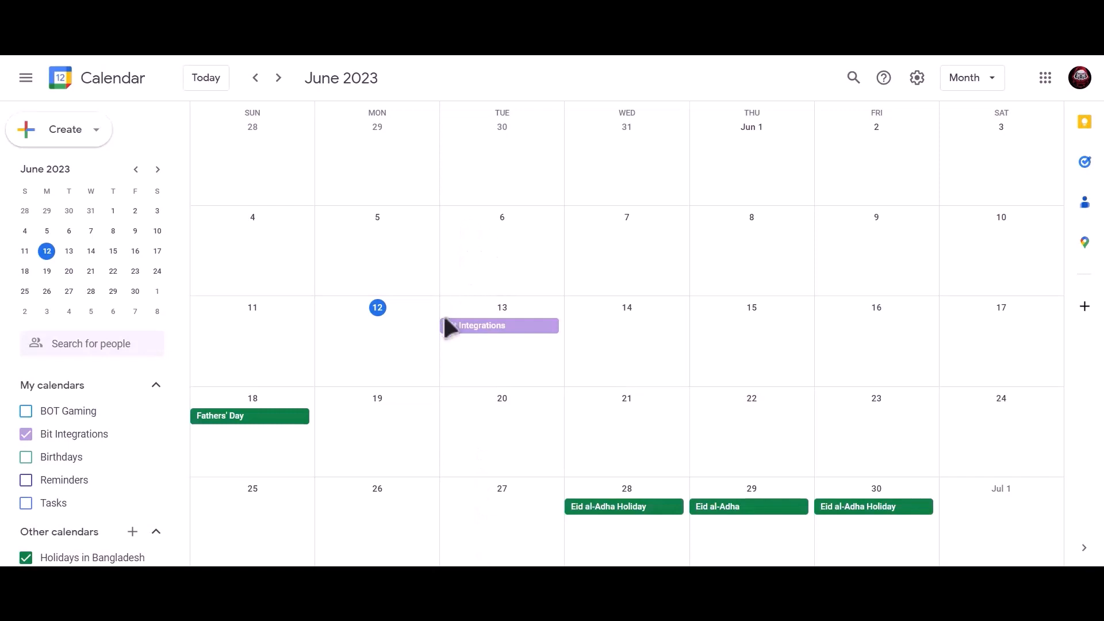
Open the purple Bit Integrations event on June 13 in the month view.
click(541, 334)
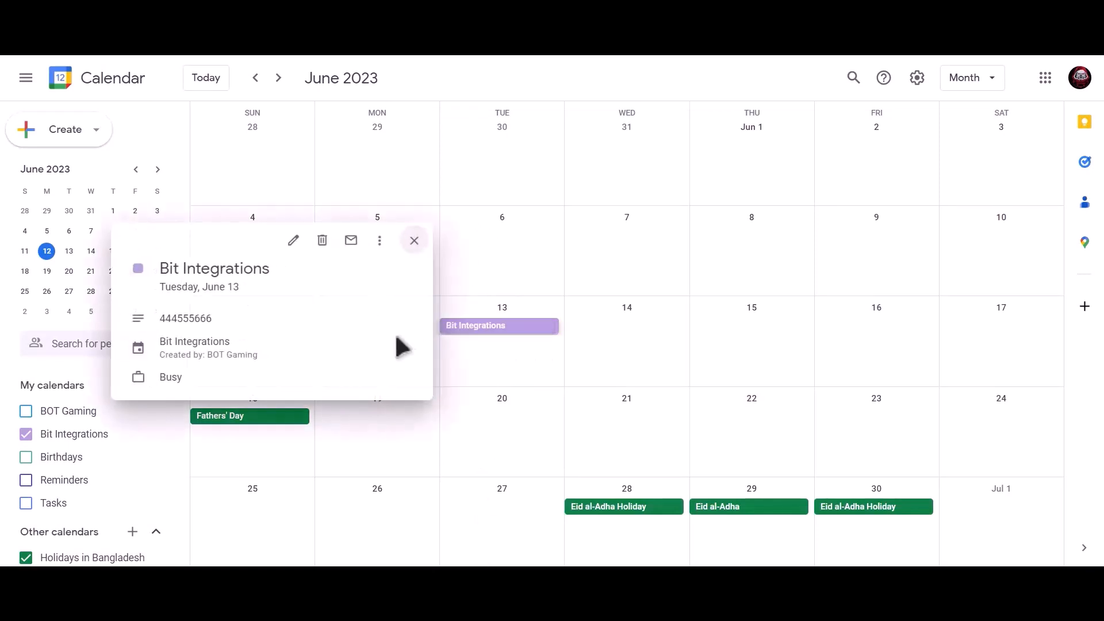